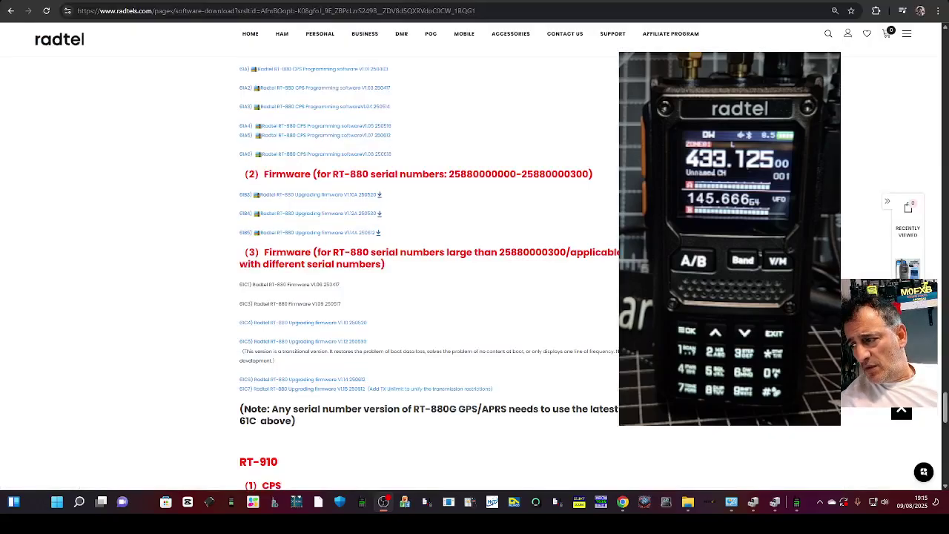
Step: Scroll the Radtel download page to the RT-920 CPS Programming software V1.0.4 entry
{"action": "scroll", "coordinate": [474, 272], "scroll_direction": "down", "scroll_amount": 15}
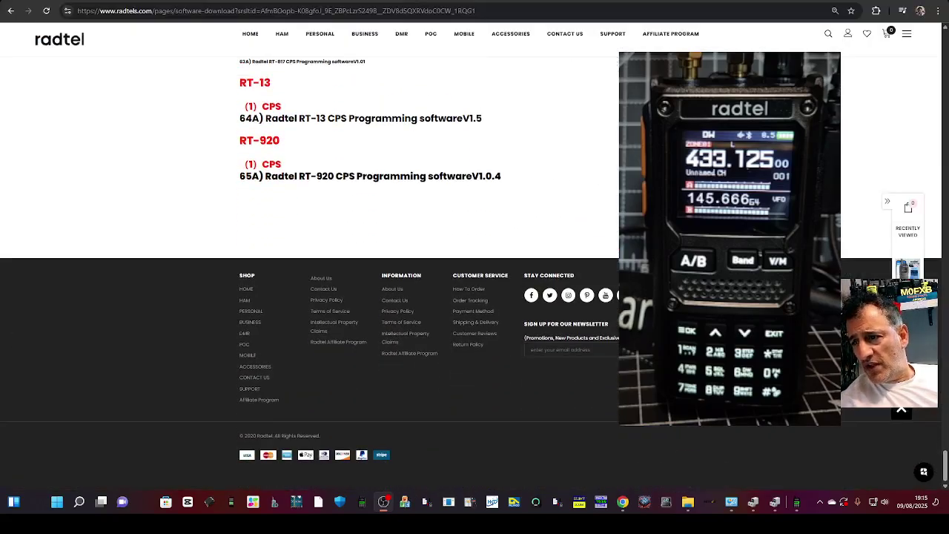
{"action": "scroll", "coordinate": [425, 49], "scroll_direction": "up", "scroll_amount": 4}
{"action": "scroll", "coordinate": [425, 49], "scroll_direction": "down", "scroll_amount": 2}
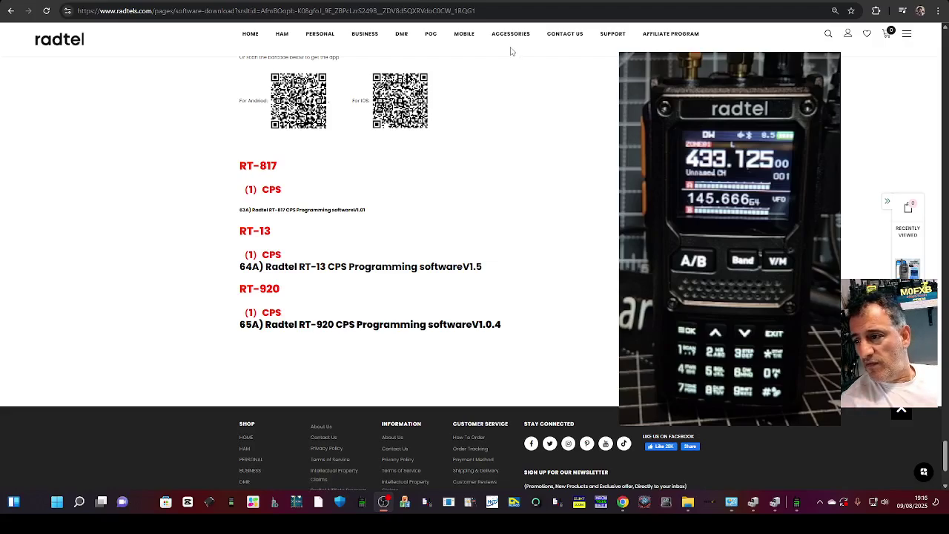
Step: Download the RT-920 CPS V1.0.4 software, then focus the Area One channel list window
{"action": "left_click", "coordinate": [276, 326]}
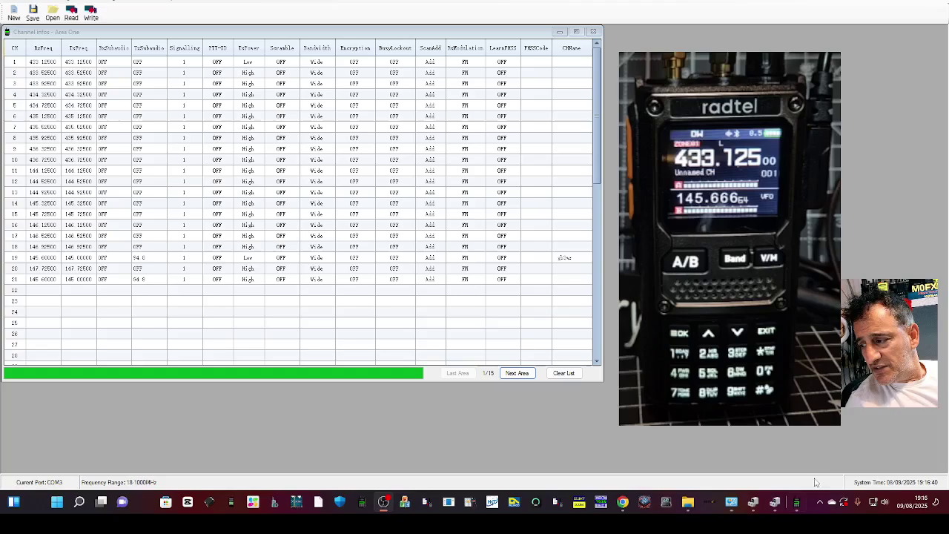
{"action": "left_click", "coordinate": [383, 502]}
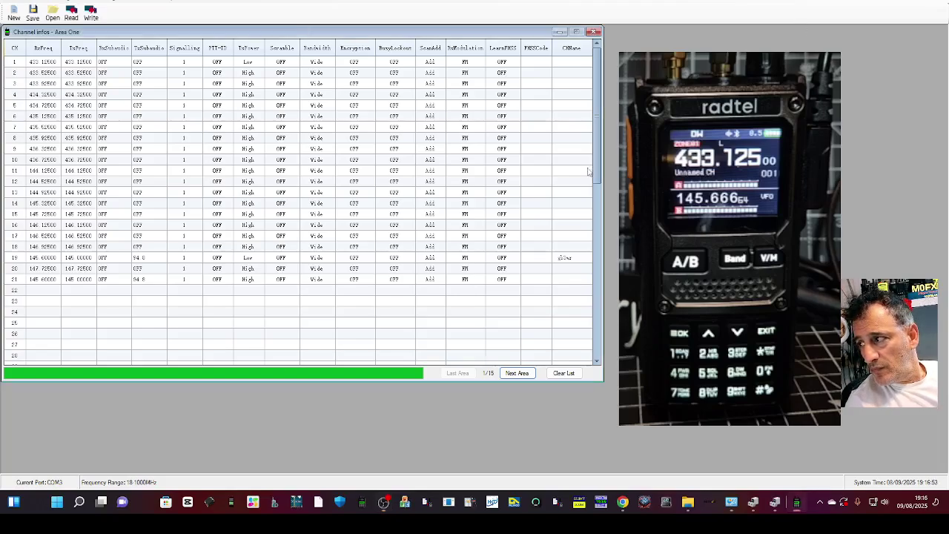
{"action": "right_click", "coordinate": [58, 506]}
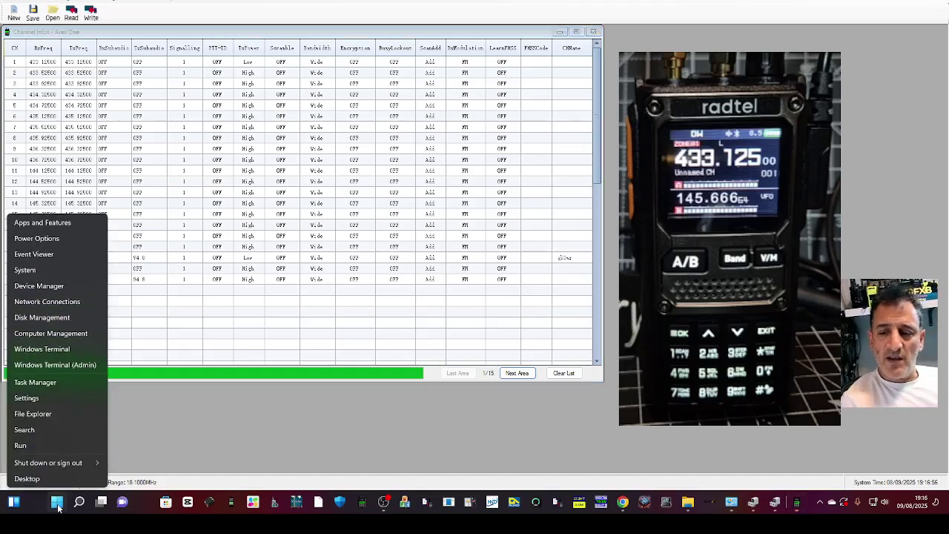
{"action": "left_click", "coordinate": [42, 288]}
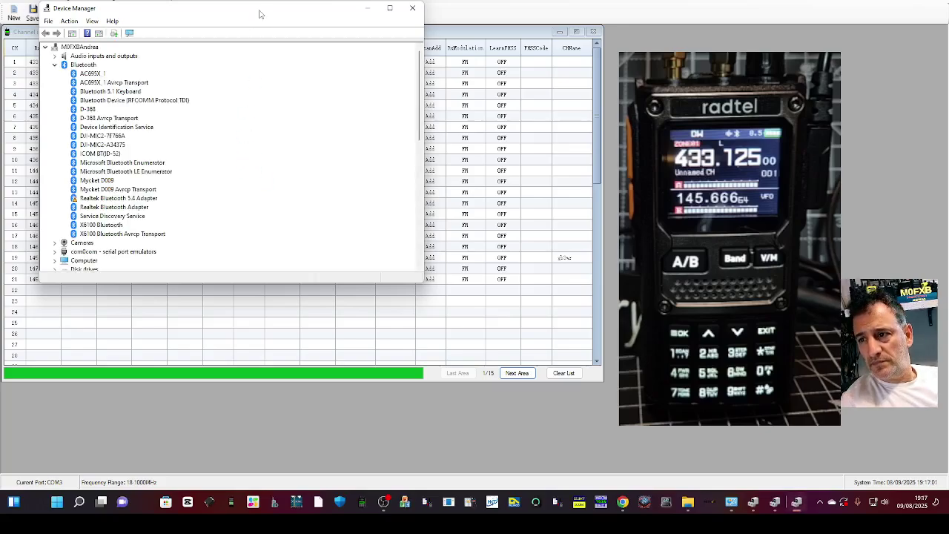
{"action": "scroll", "coordinate": [171, 152], "scroll_direction": "down", "scroll_amount": 2}
{"action": "scroll", "coordinate": [110, 157], "scroll_direction": "down", "scroll_amount": 2}
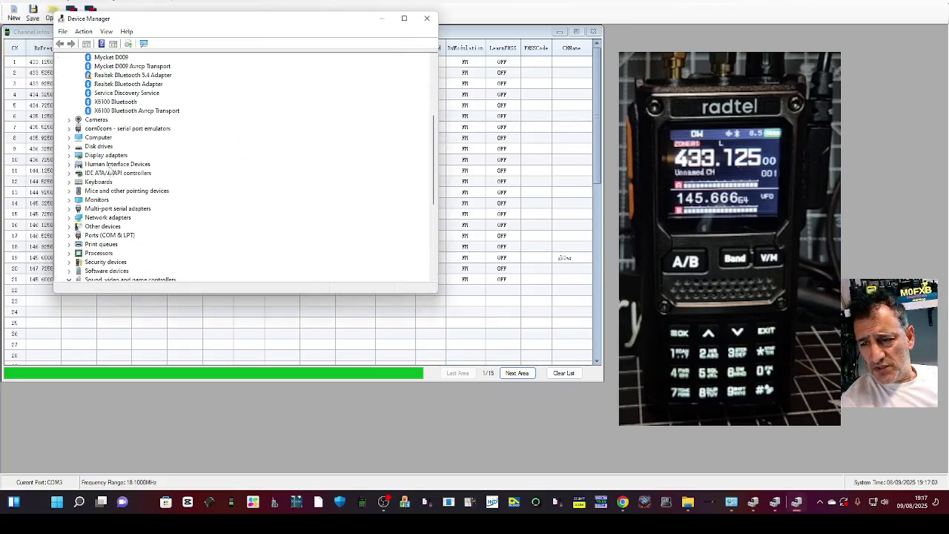
{"action": "double_click", "coordinate": [110, 236]}
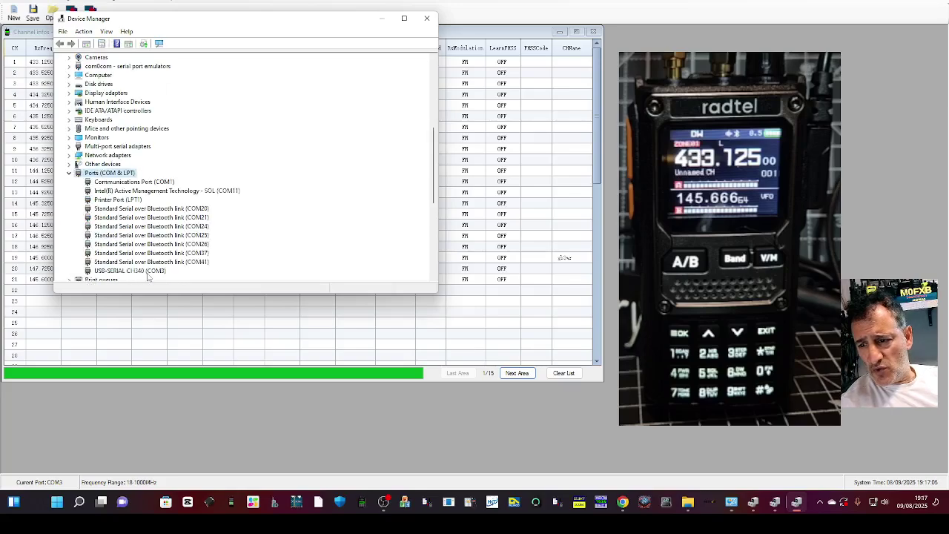
{"action": "left_click", "coordinate": [426, 19]}
Step: Set the programming serial port to COM3
{"action": "left_click", "coordinate": [71, 5]}
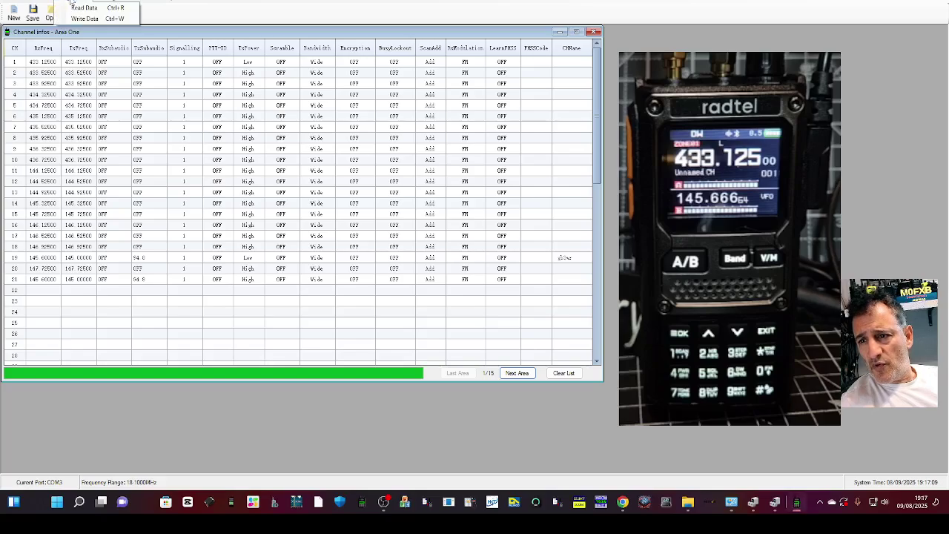
{"action": "left_click", "coordinate": [70, 3]}
{"action": "left_click", "coordinate": [71, 4]}
{"action": "mouse_move", "coordinate": [110, 3]}
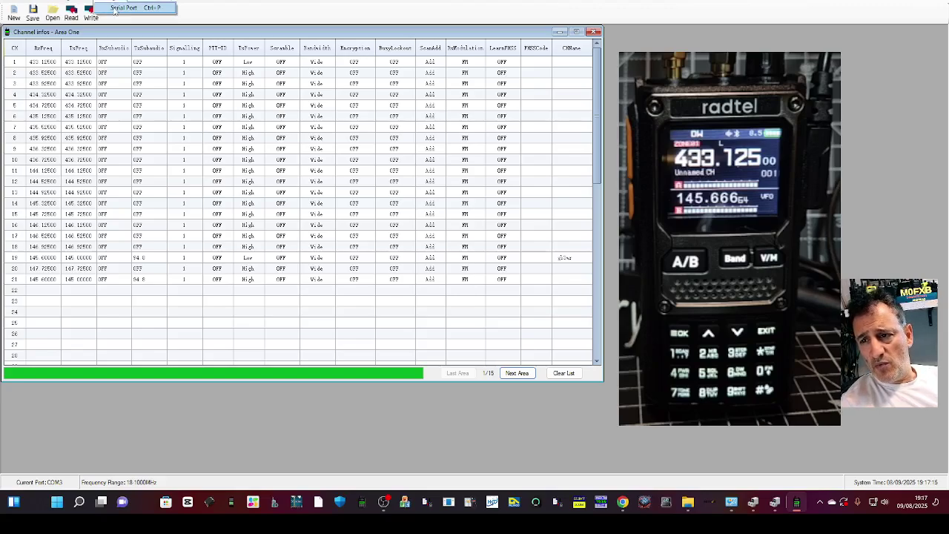
{"action": "left_click", "coordinate": [115, 8]}
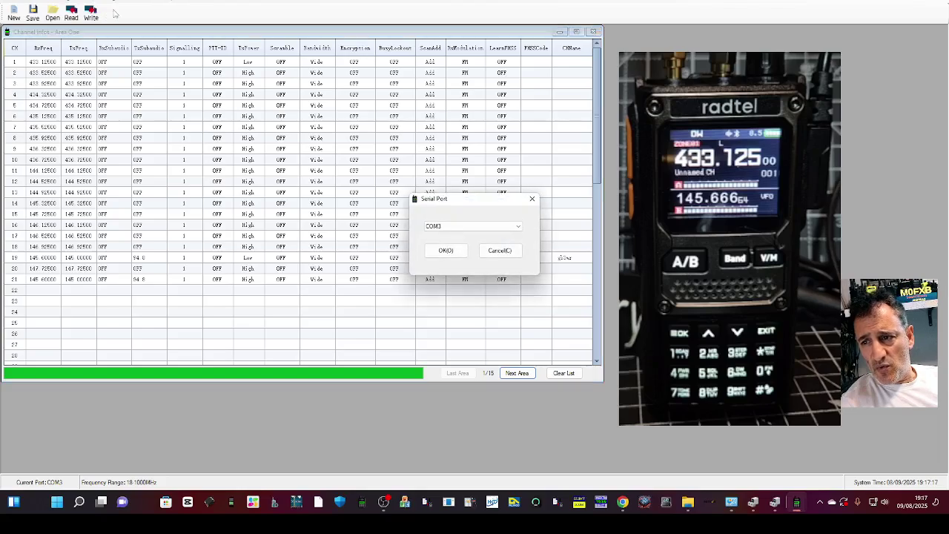
{"action": "left_click_drag", "start_coordinate": [460, 199], "coordinate": [163, 114]}
{"action": "left_click", "coordinate": [211, 138]}
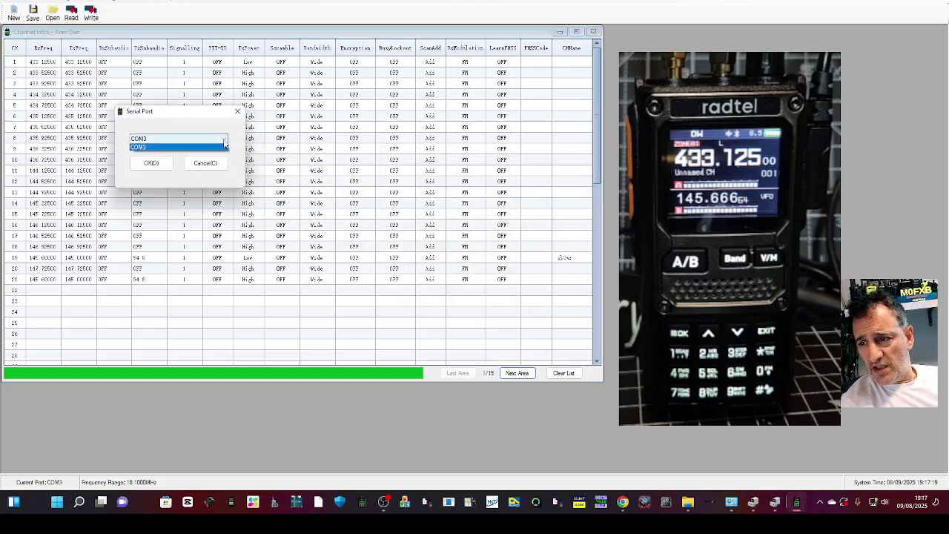
{"action": "left_click", "coordinate": [178, 149]}
{"action": "left_click", "coordinate": [151, 163]}
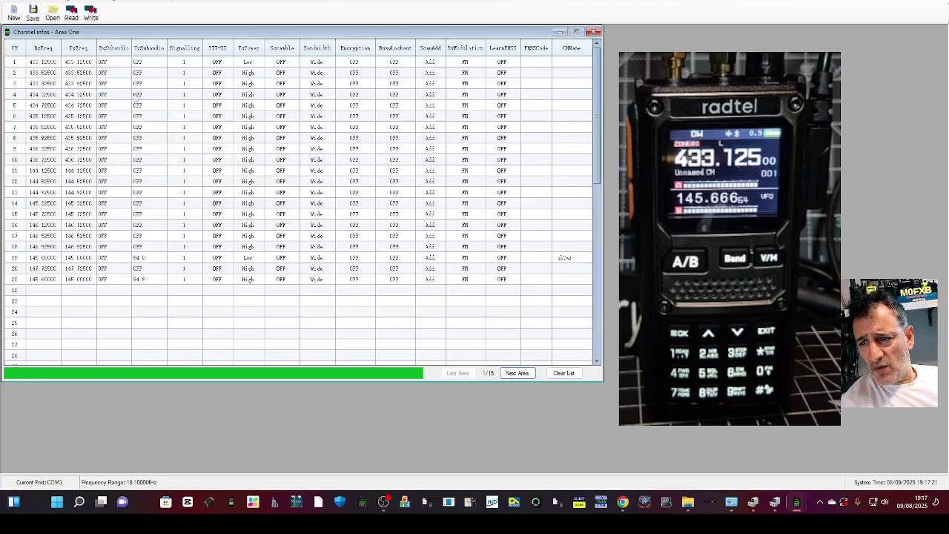
Step: Read the radio's data into the software and acknowledge the success message
{"action": "left_click", "coordinate": [68, 3]}
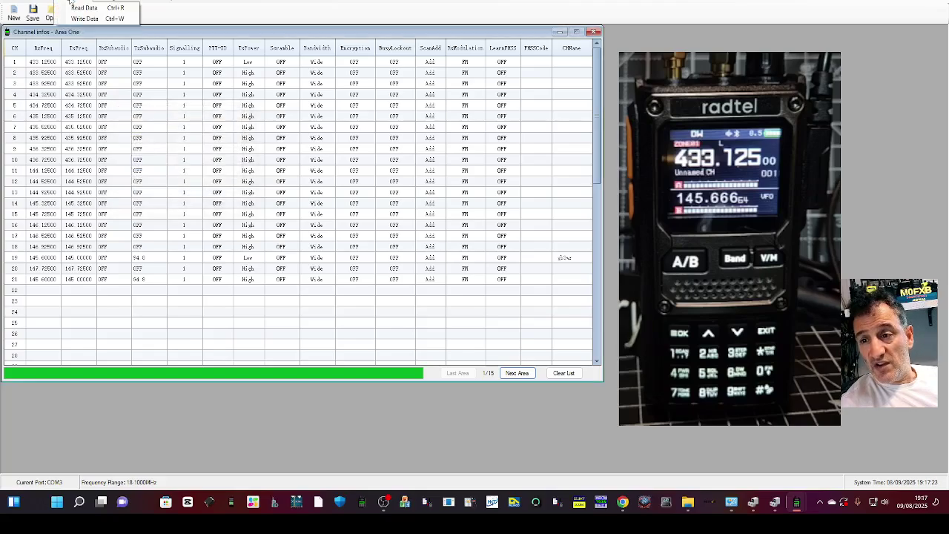
{"action": "left_click", "coordinate": [279, 33]}
{"action": "left_click", "coordinate": [69, 3]}
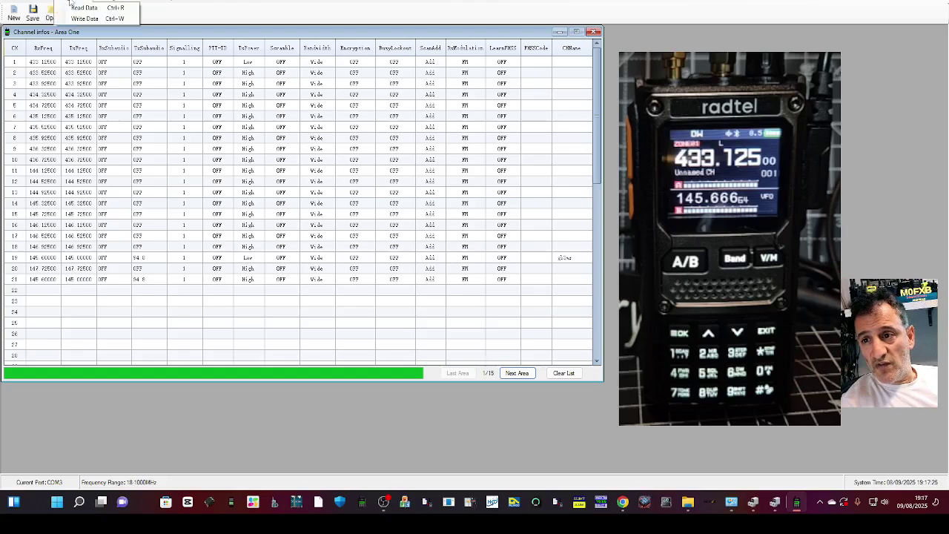
{"action": "left_click", "coordinate": [81, 7]}
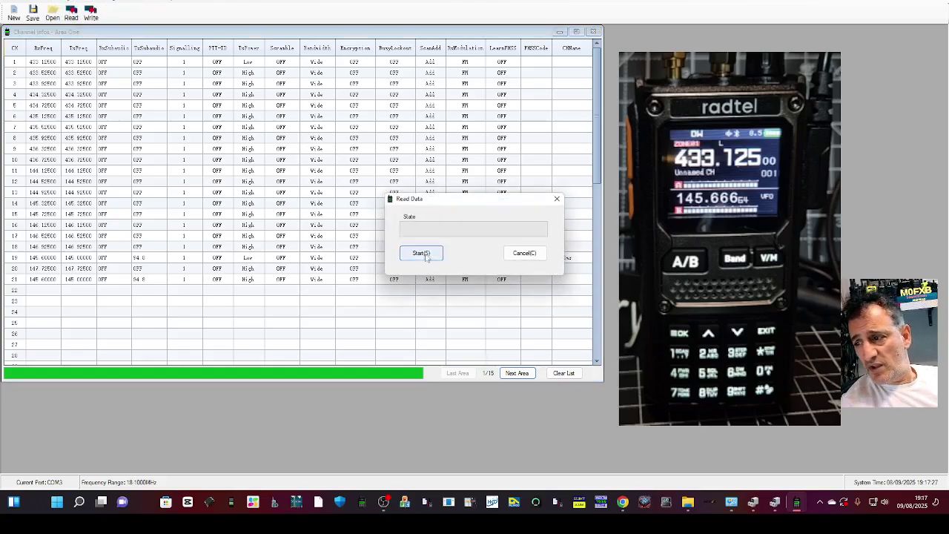
{"action": "left_click", "coordinate": [421, 254]}
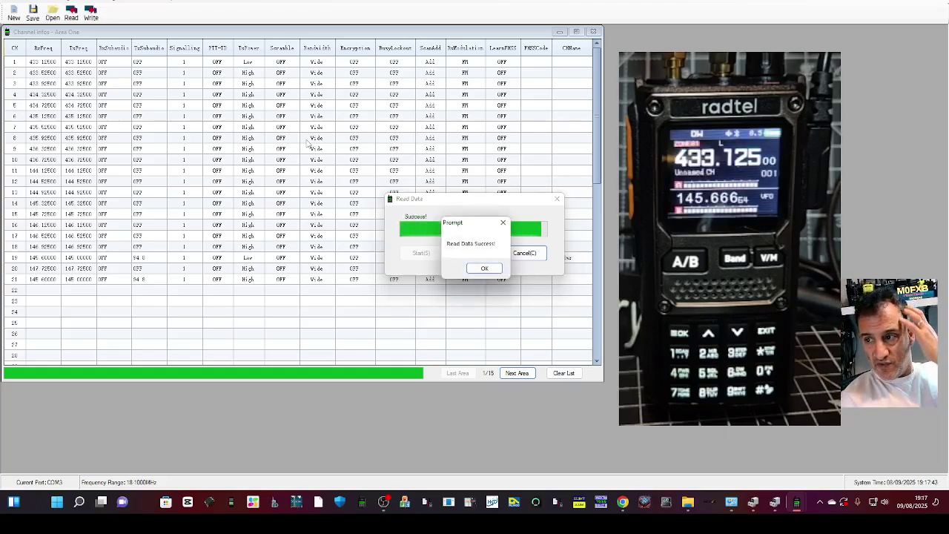
{"action": "left_click", "coordinate": [482, 268]}
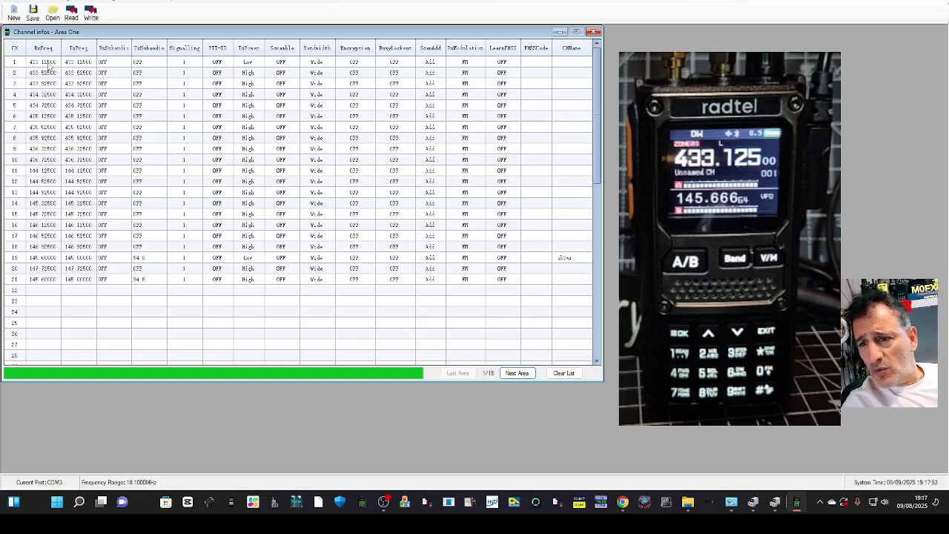
Step: Set channel 1's RX and TX frequencies to 145.60 and its transmit tone to 94.8
{"action": "double_click", "coordinate": [49, 64]}
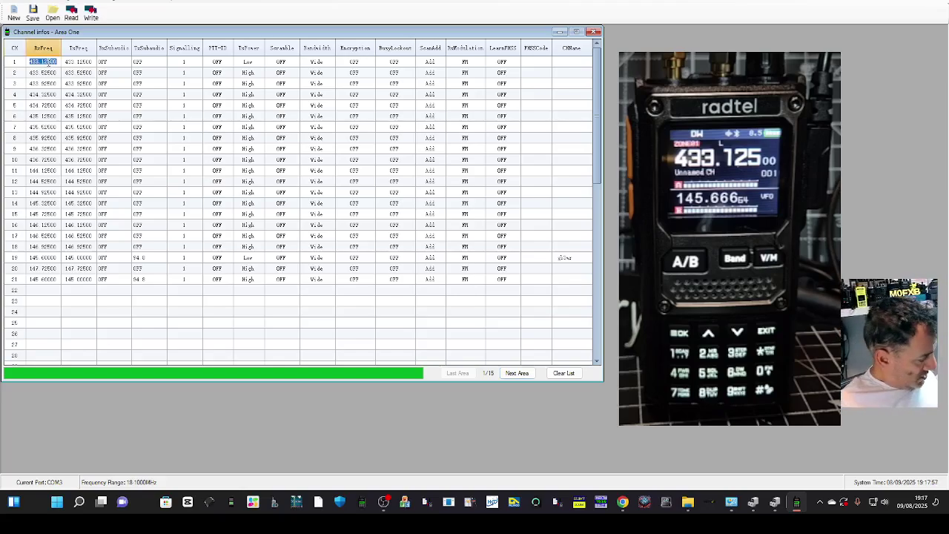
{"action": "type", "text": "145.6"}
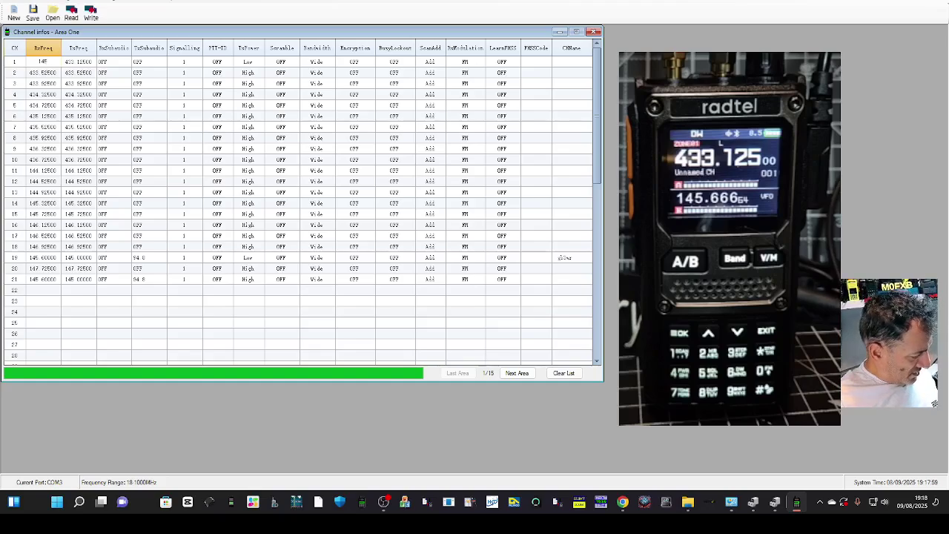
{"action": "double_click", "coordinate": [79, 62]}
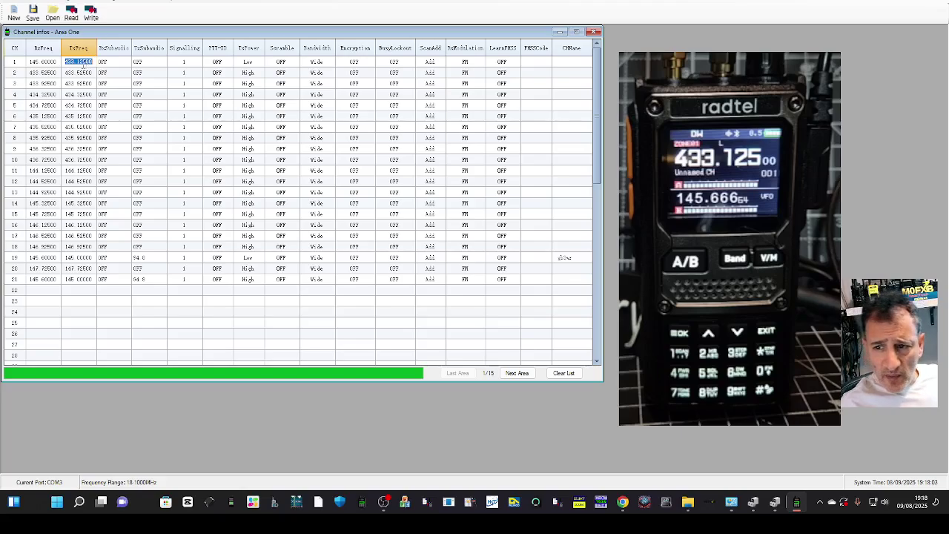
{"action": "type", "text": "145.60"}
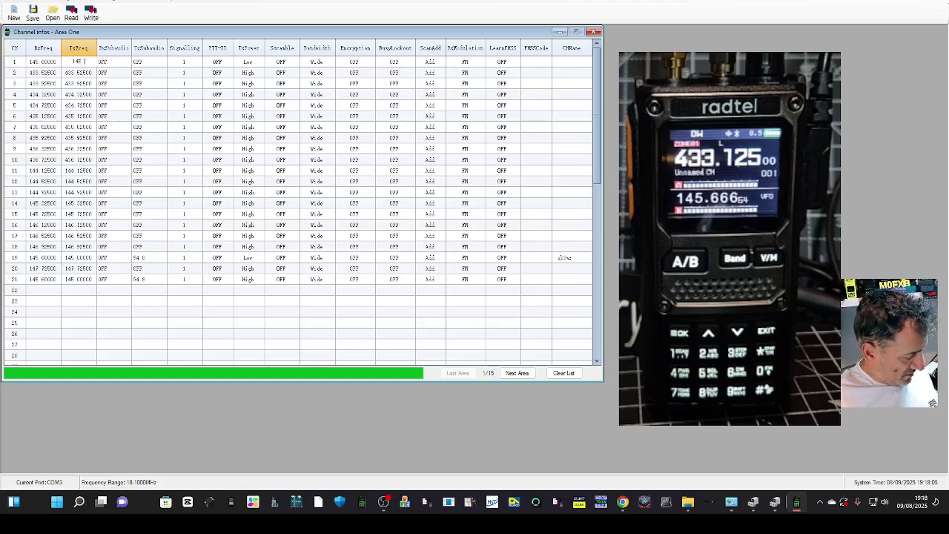
{"action": "double_click", "coordinate": [152, 61]}
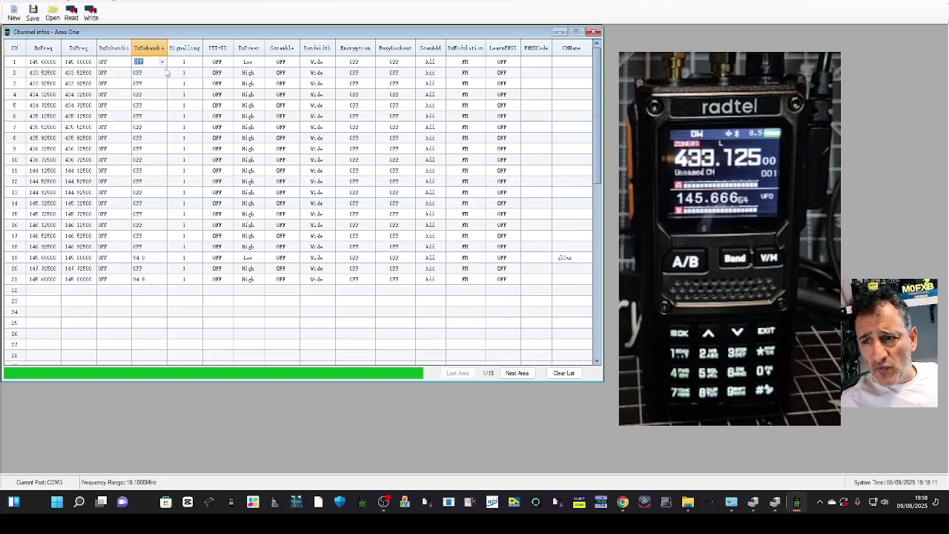
{"action": "left_click", "coordinate": [163, 64]}
{"action": "scroll", "coordinate": [155, 85], "scroll_direction": "down", "scroll_amount": 10}
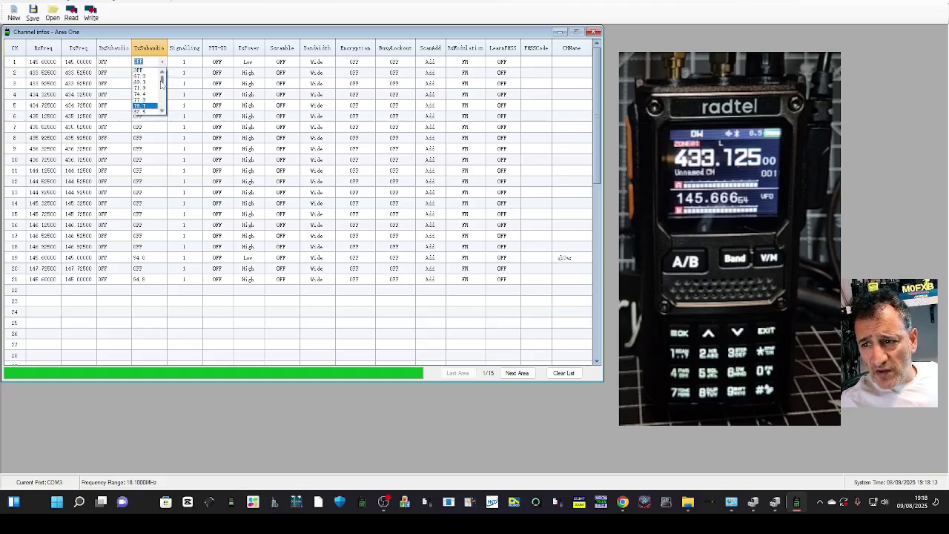
{"action": "scroll", "coordinate": [152, 92], "scroll_direction": "up", "scroll_amount": 7}
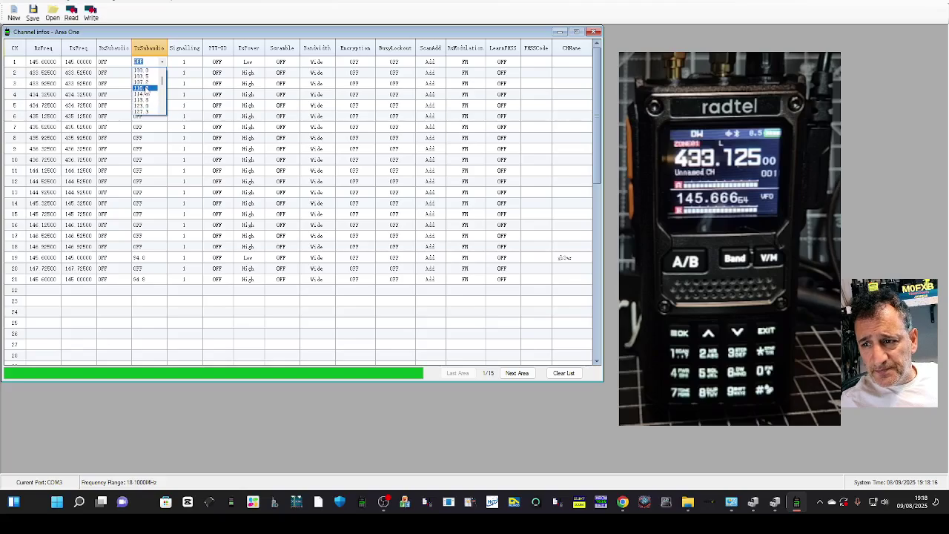
{"action": "left_click", "coordinate": [144, 94]}
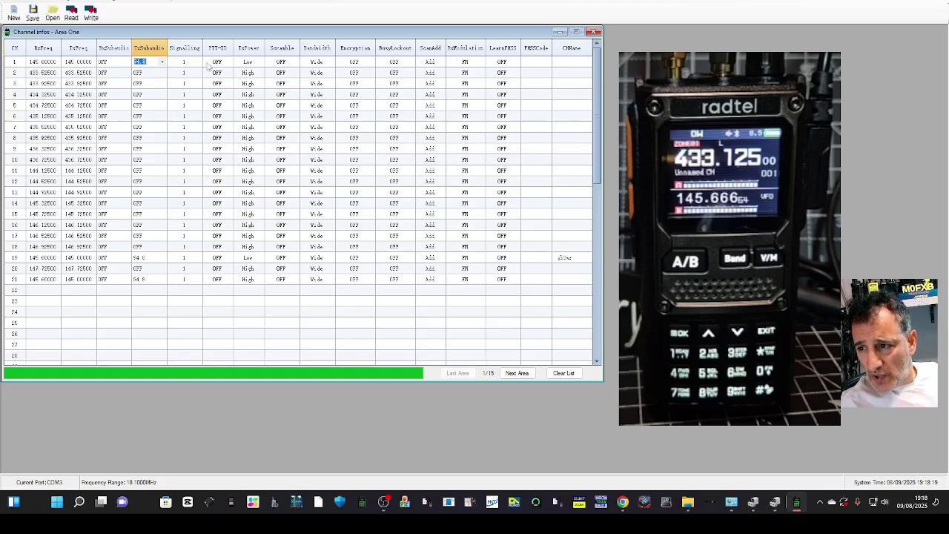
Step: Name channel 1 GB3VR and set its transmit power to Middle
{"action": "left_click", "coordinate": [576, 63]}
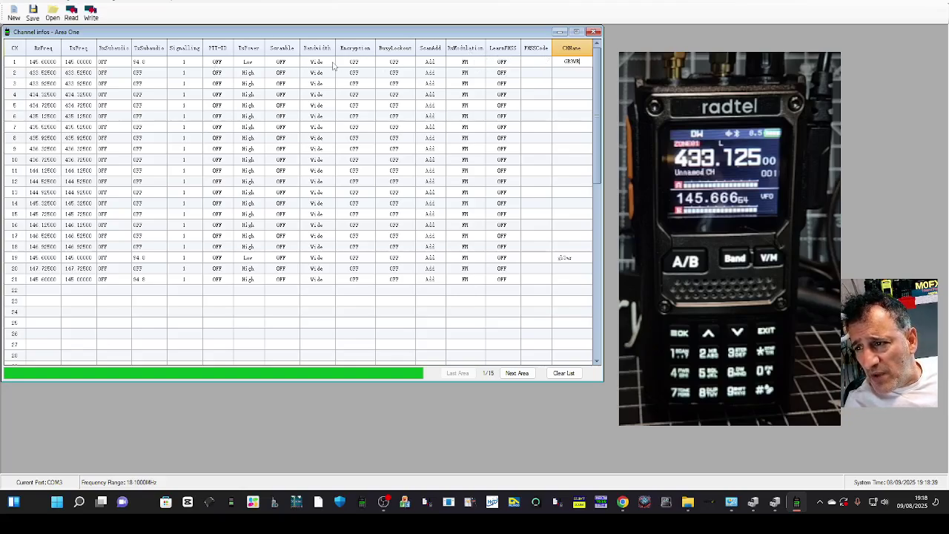
{"action": "left_click", "coordinate": [251, 62]}
{"action": "left_click", "coordinate": [256, 62]}
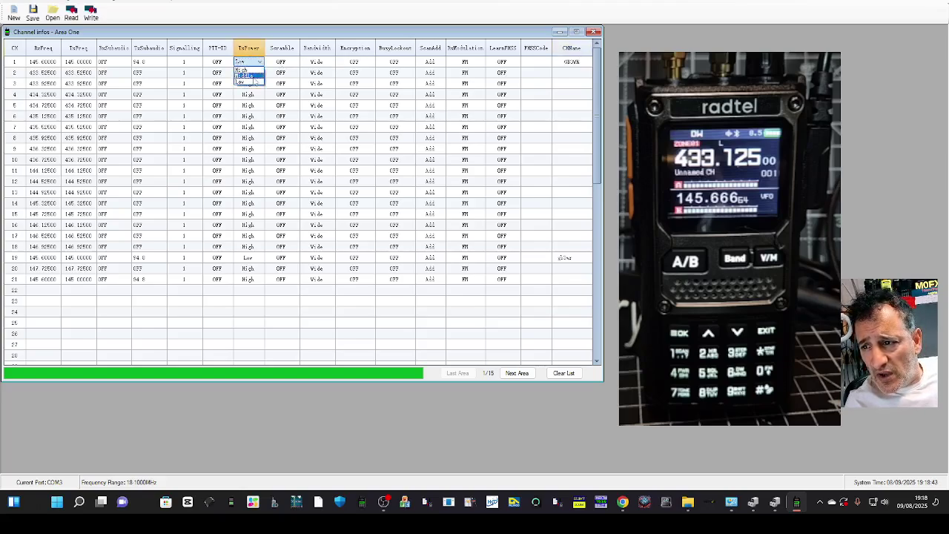
{"action": "left_click", "coordinate": [251, 76]}
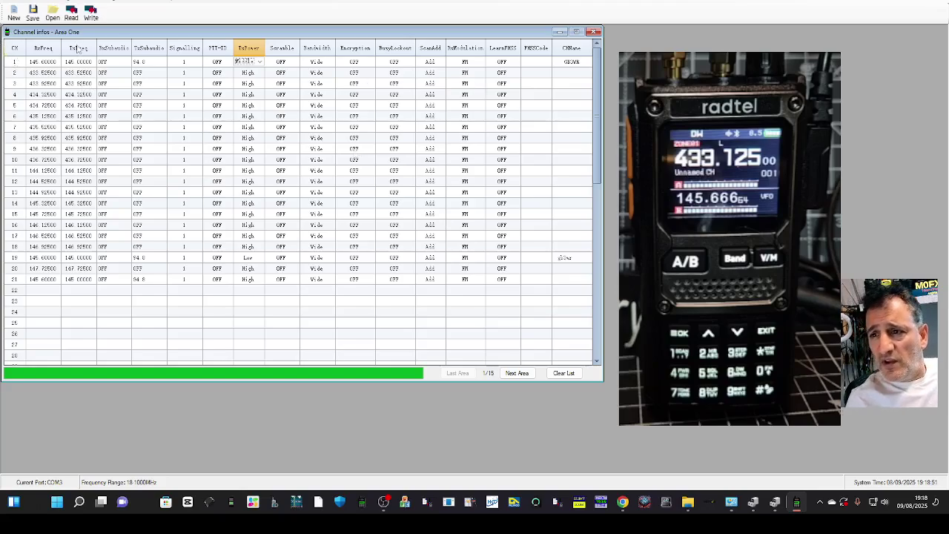
{"action": "left_click", "coordinate": [75, 2]}
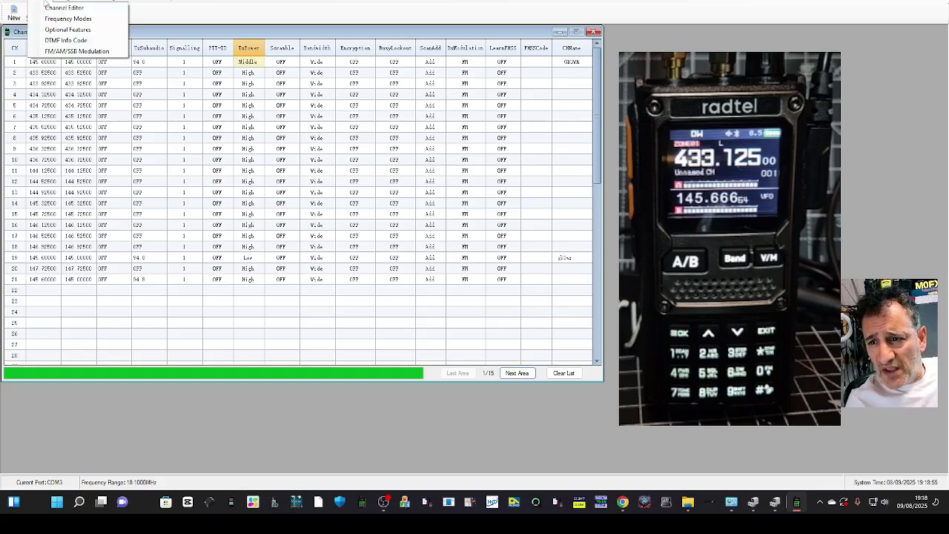
Step: Open the FM/AM/SSB Modulation memories window and move it fully into view
{"action": "left_click", "coordinate": [48, 2]}
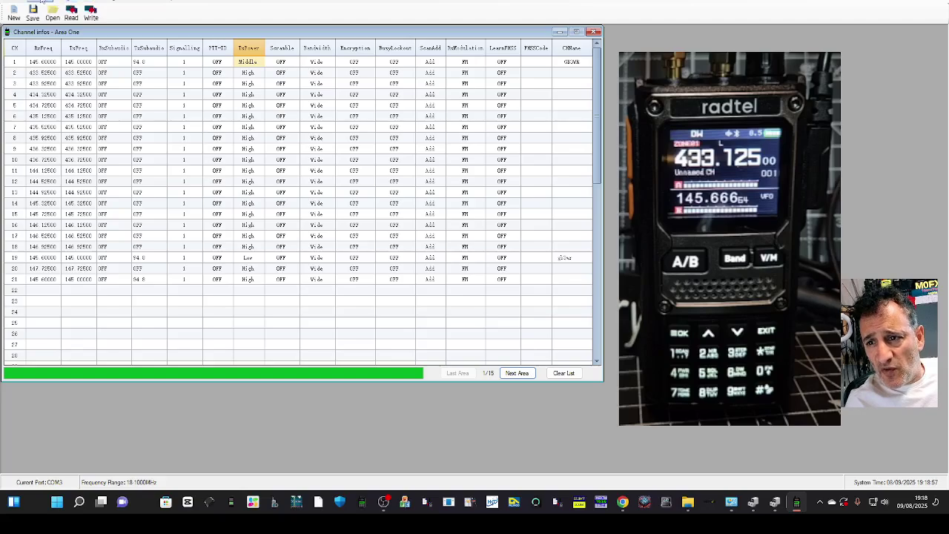
{"action": "left_click", "coordinate": [43, 2]}
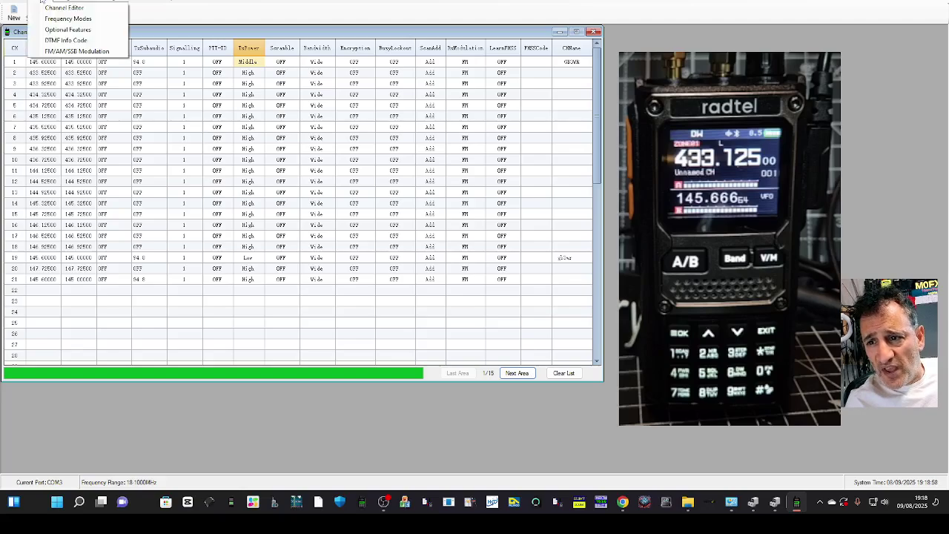
{"action": "left_click", "coordinate": [59, 54]}
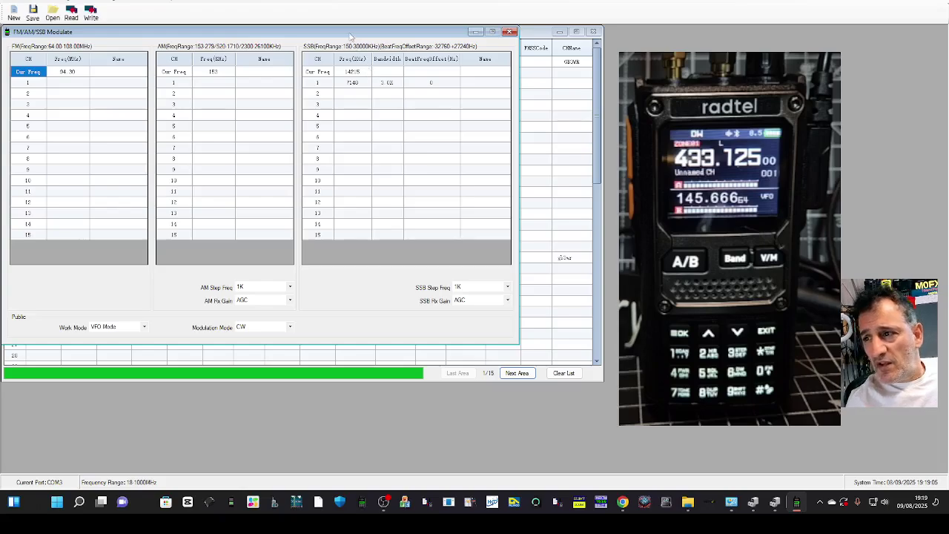
{"action": "left_click_drag", "start_coordinate": [355, 37], "coordinate": [376, 48]}
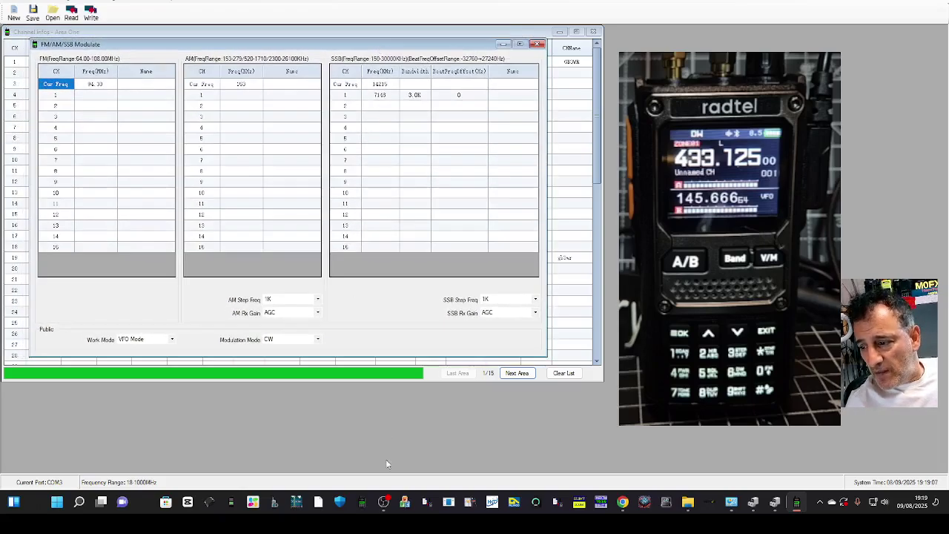
{"action": "left_click", "coordinate": [383, 503]}
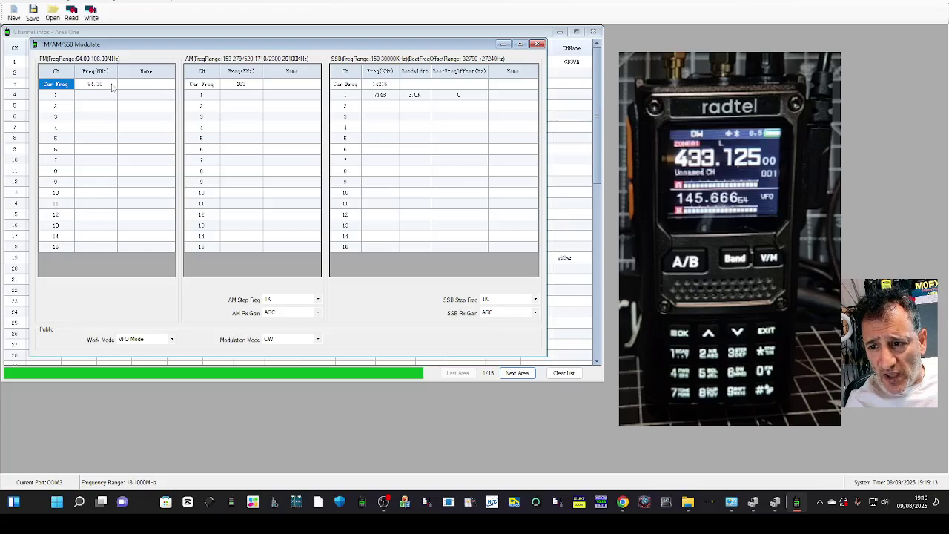
Step: Enter 91.30 as FM memory 1's frequency
{"action": "left_click", "coordinate": [137, 86]}
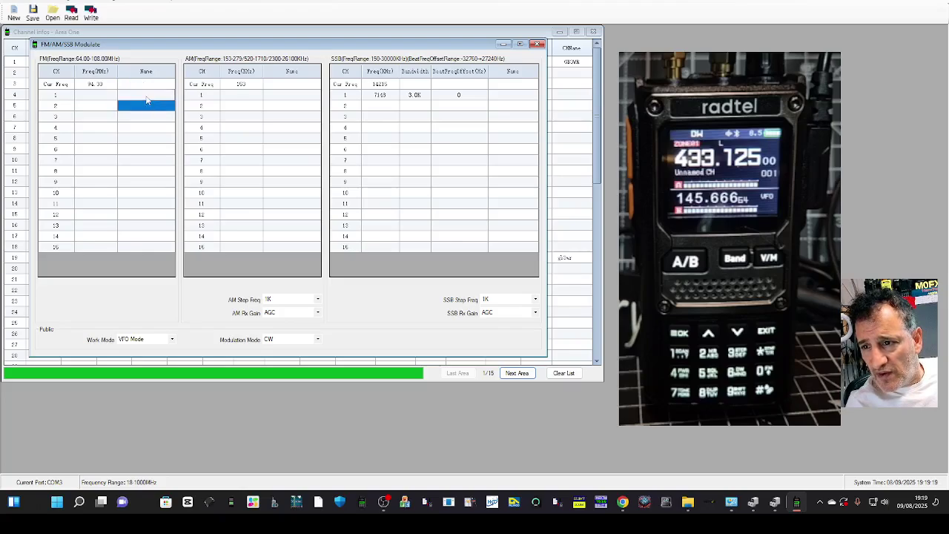
{"action": "left_click", "coordinate": [148, 96]}
{"action": "left_click", "coordinate": [100, 95]}
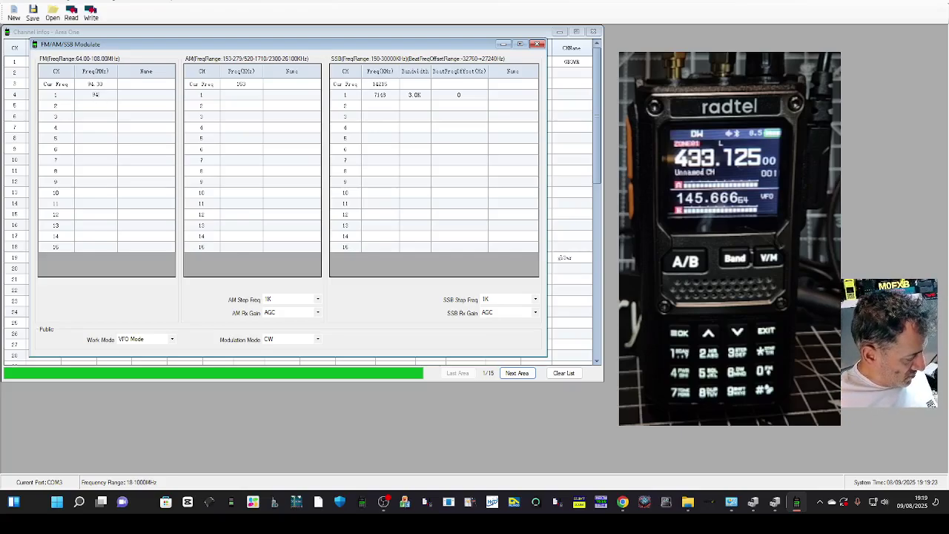
{"action": "type", "text": "0"}
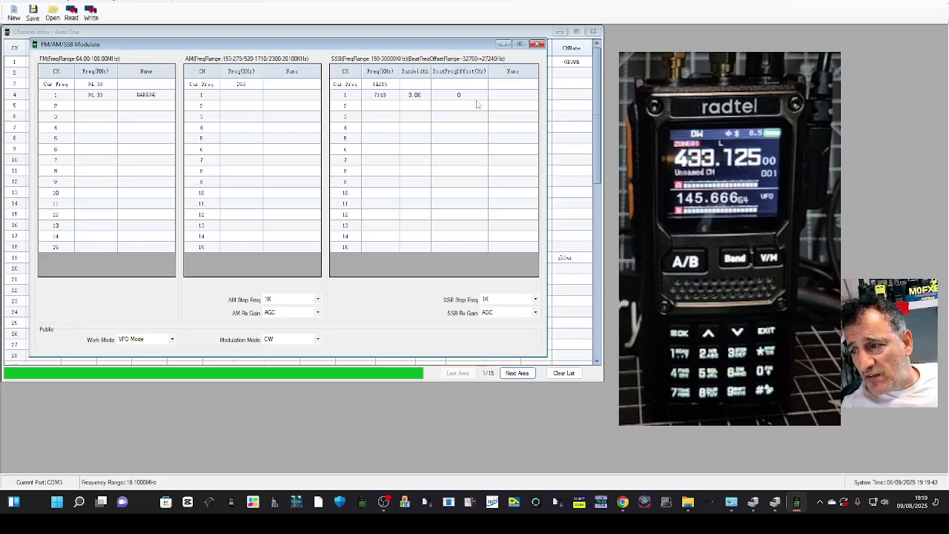
Step: Set SSB channel 2 to 7180 kHz with 3.0K bandwidth
{"action": "left_click", "coordinate": [394, 106]}
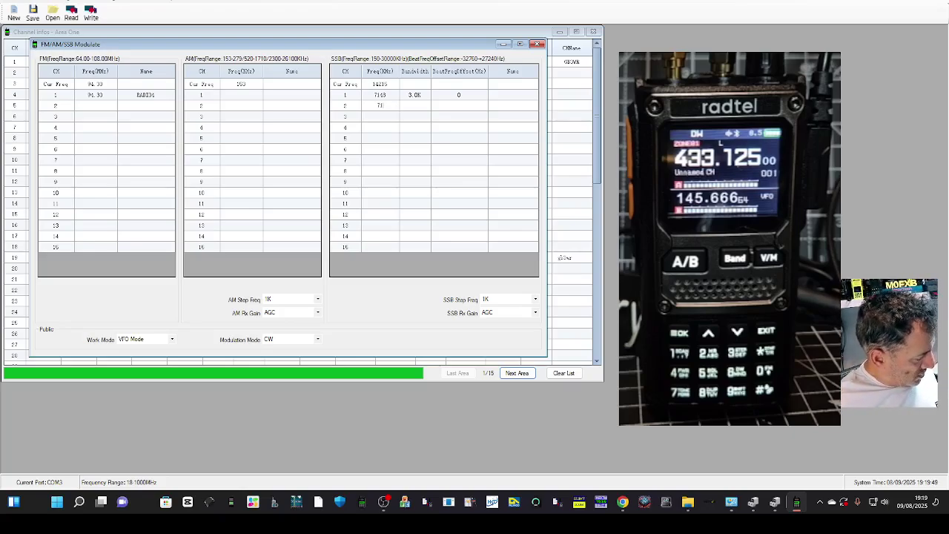
{"action": "type", "text": "7180"}
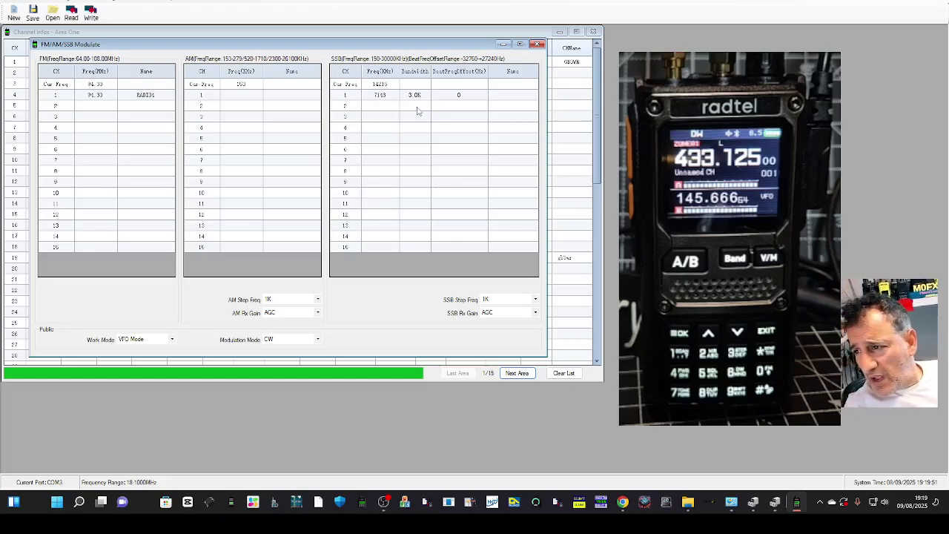
{"action": "left_click", "coordinate": [416, 106]}
{"action": "left_click", "coordinate": [426, 106]}
{"action": "left_click", "coordinate": [429, 111]}
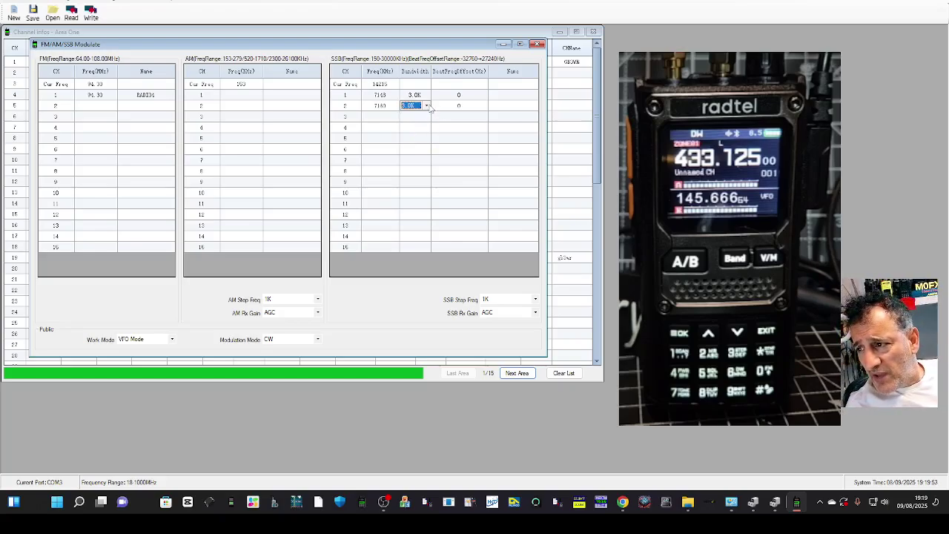
{"action": "left_click", "coordinate": [476, 106]}
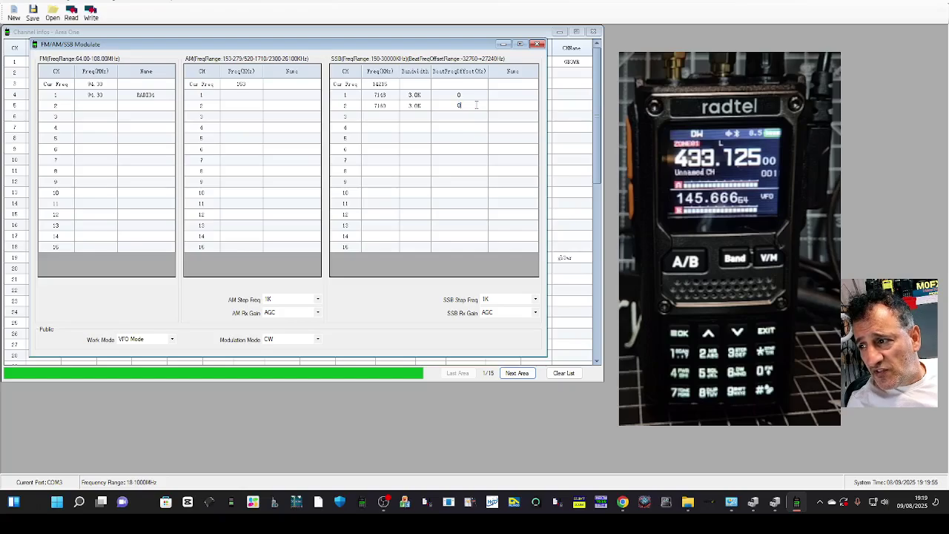
Step: Name SSB channels 1 and 2 '40 METRES'
{"action": "left_click", "coordinate": [518, 106]}
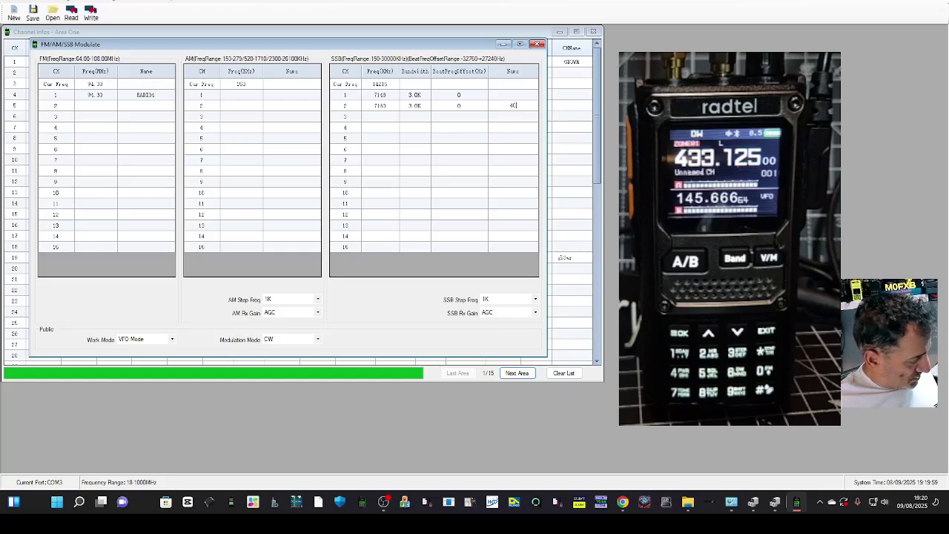
{"action": "type", "text": "40 METRES"}
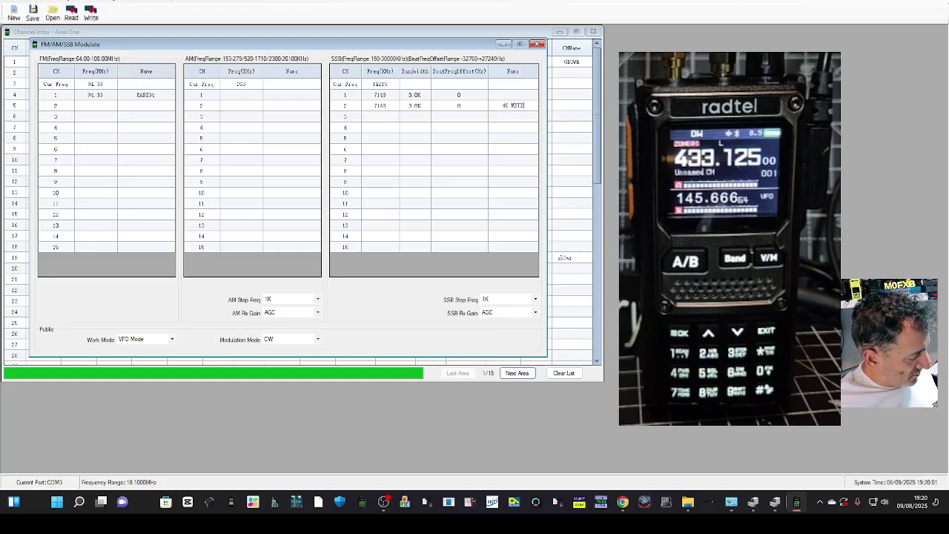
{"action": "left_click", "coordinate": [516, 95]}
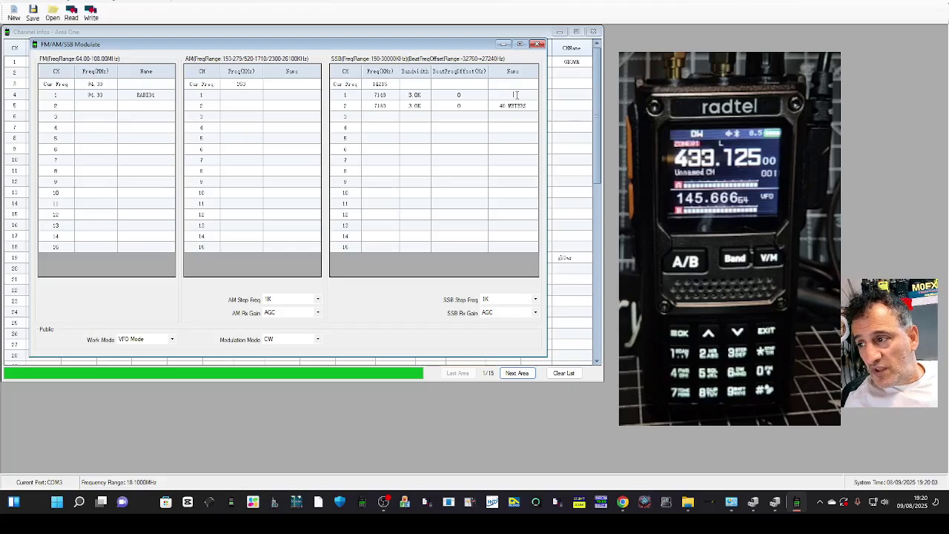
{"action": "type", "text": "4"}
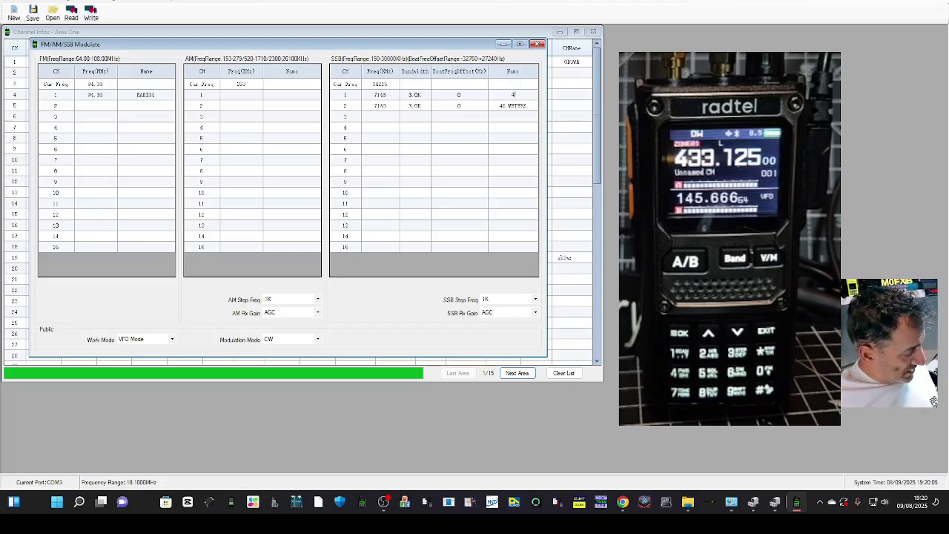
{"action": "type", "text": "0 ME"}
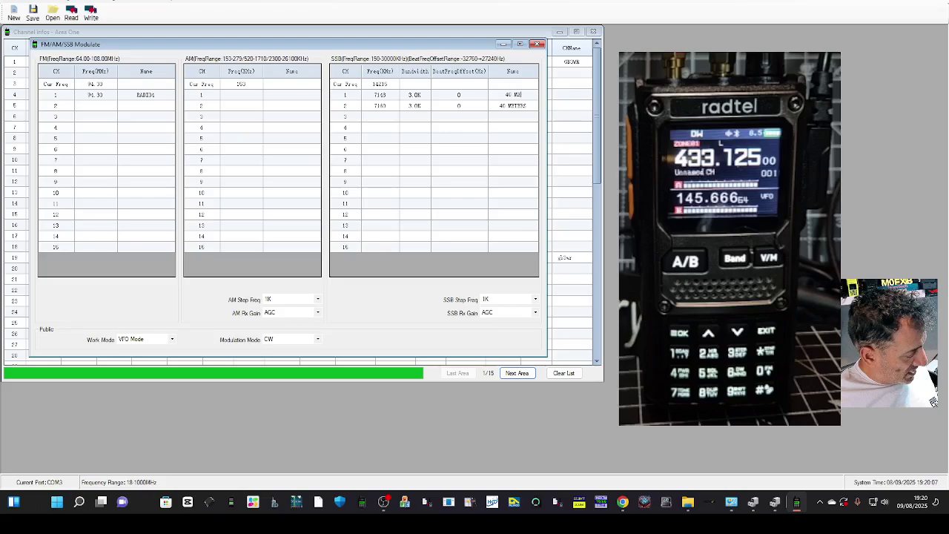
{"action": "type", "text": "TRES"}
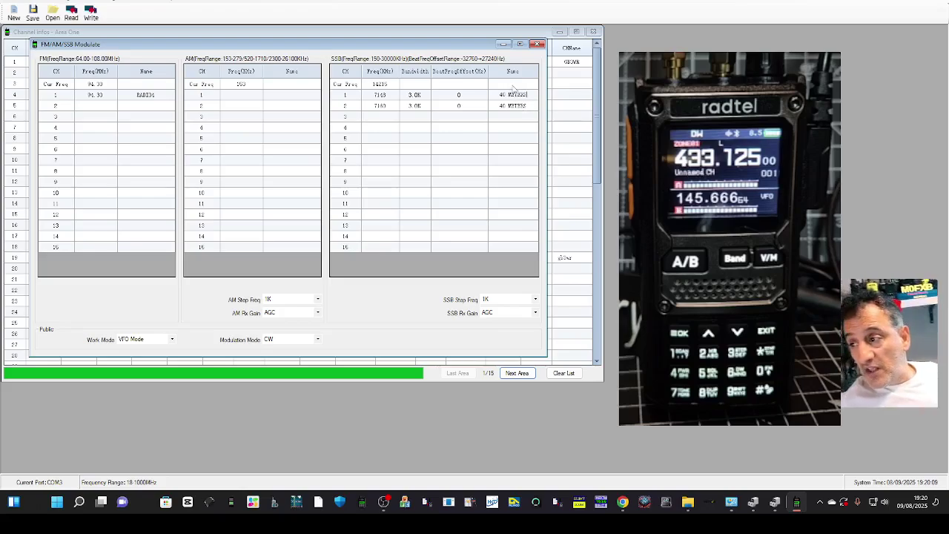
{"action": "left_click", "coordinate": [513, 84]}
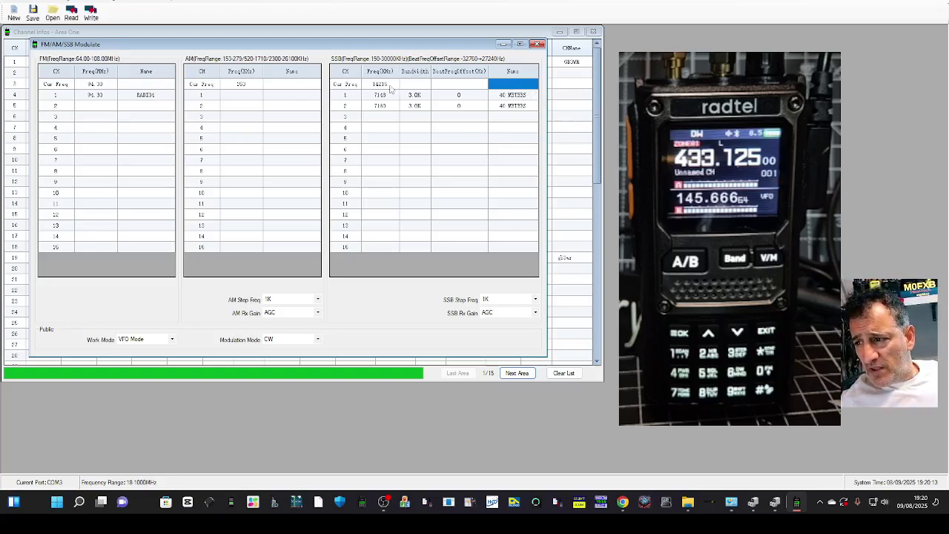
Step: Add SSB channel 3 at 14300 kHz, 3.0K bandwidth, named '20 METERS'
{"action": "left_click", "coordinate": [277, 86]}
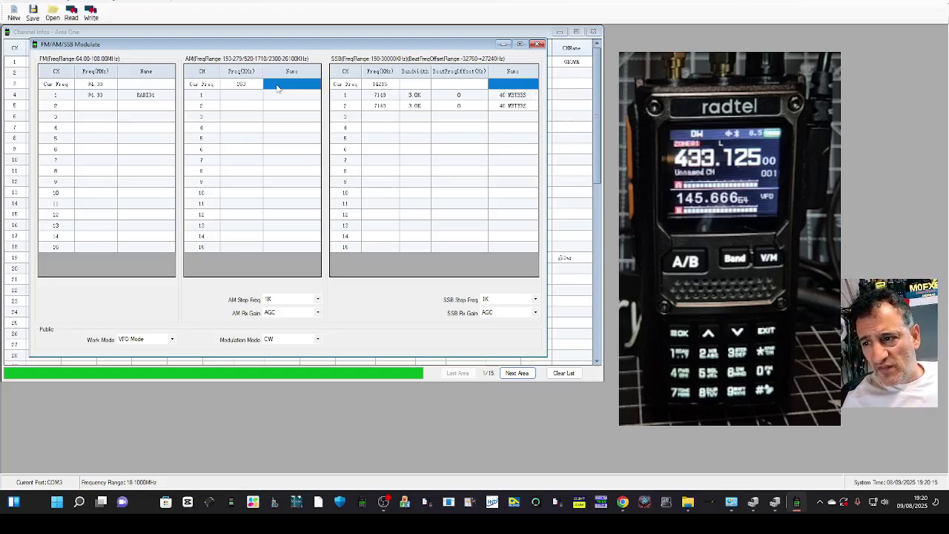
{"action": "left_click", "coordinate": [379, 117]}
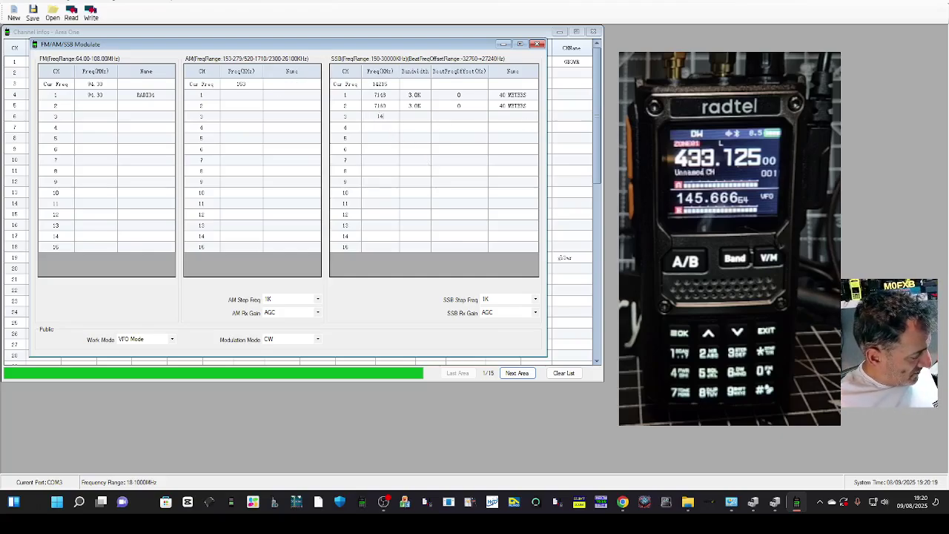
{"action": "type", "text": "143"}
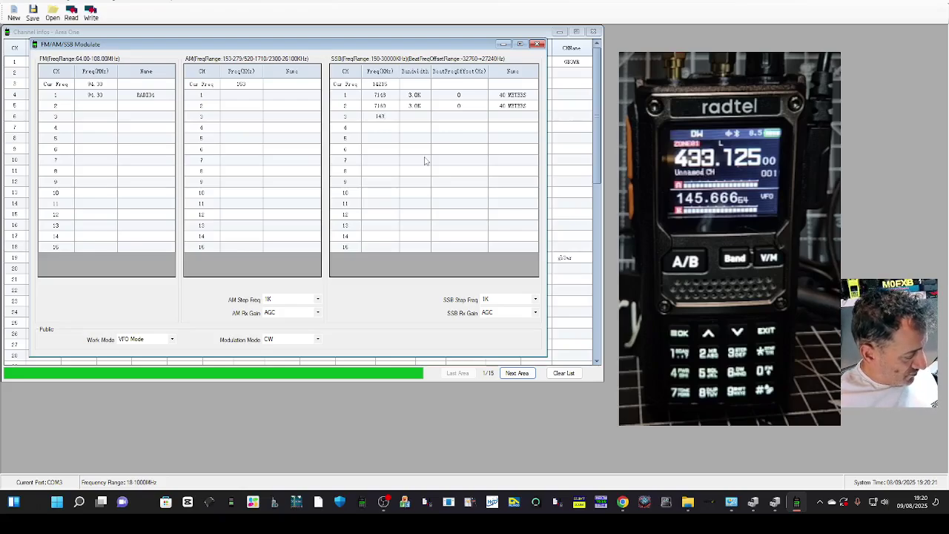
{"action": "type", "text": "00"}
{"action": "left_click", "coordinate": [415, 117]}
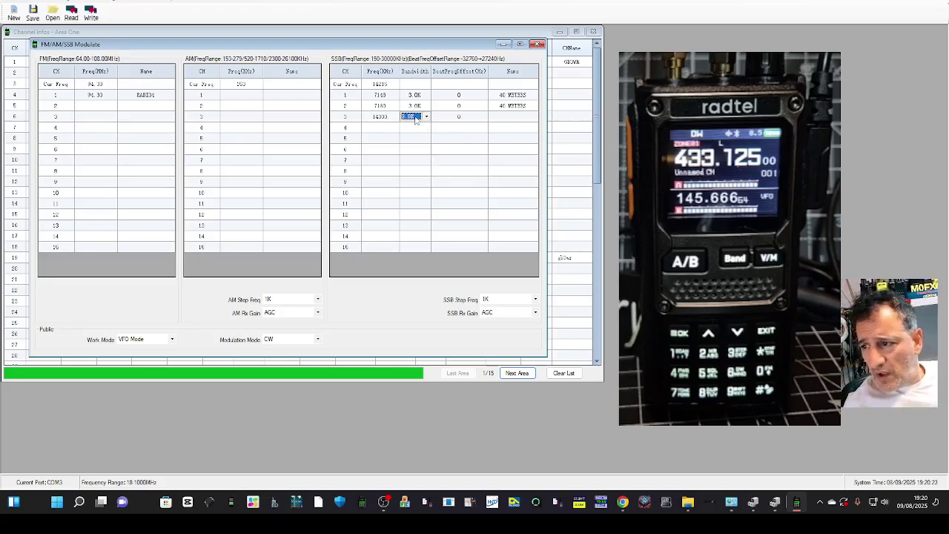
{"action": "left_click", "coordinate": [513, 117]}
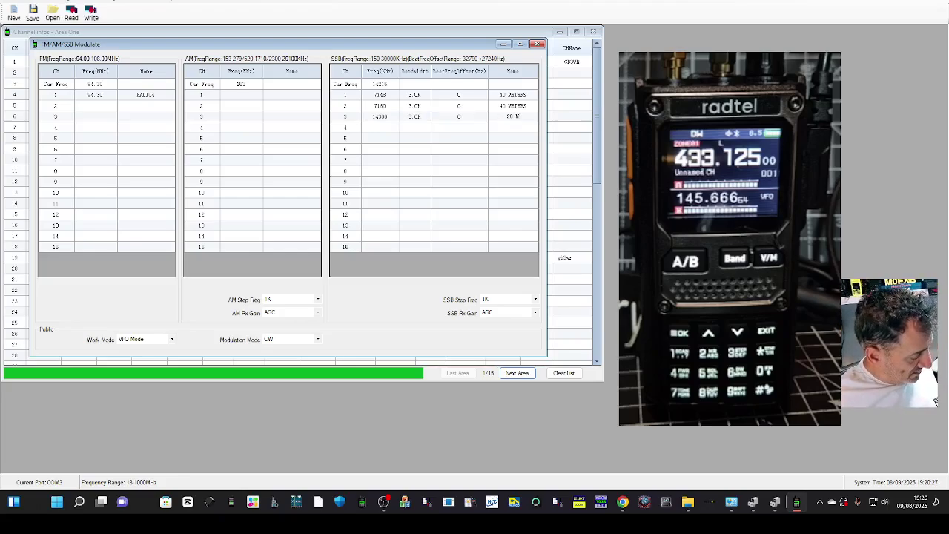
{"action": "type", "text": "20 METERS"}
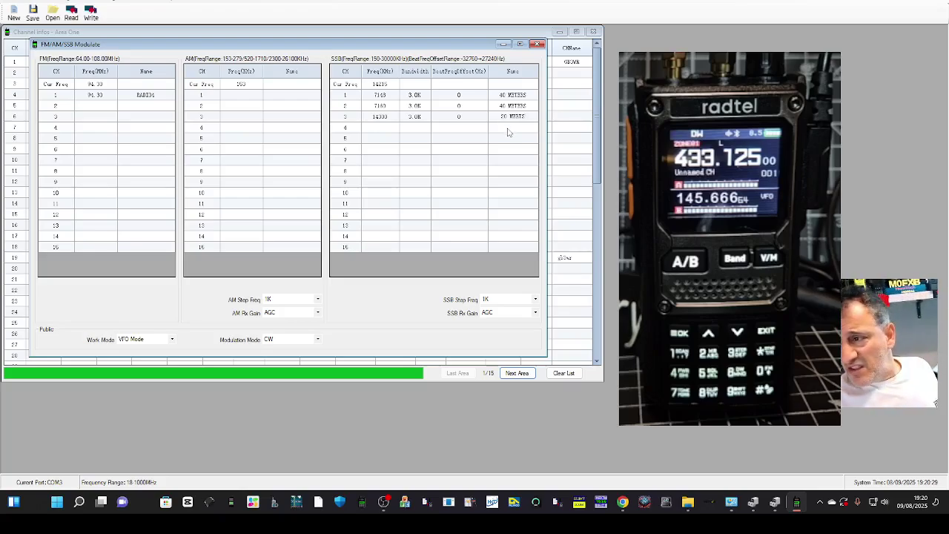
Step: Store AM memory 1 at 278 kHz and give it a short name
{"action": "left_click", "coordinate": [242, 94]}
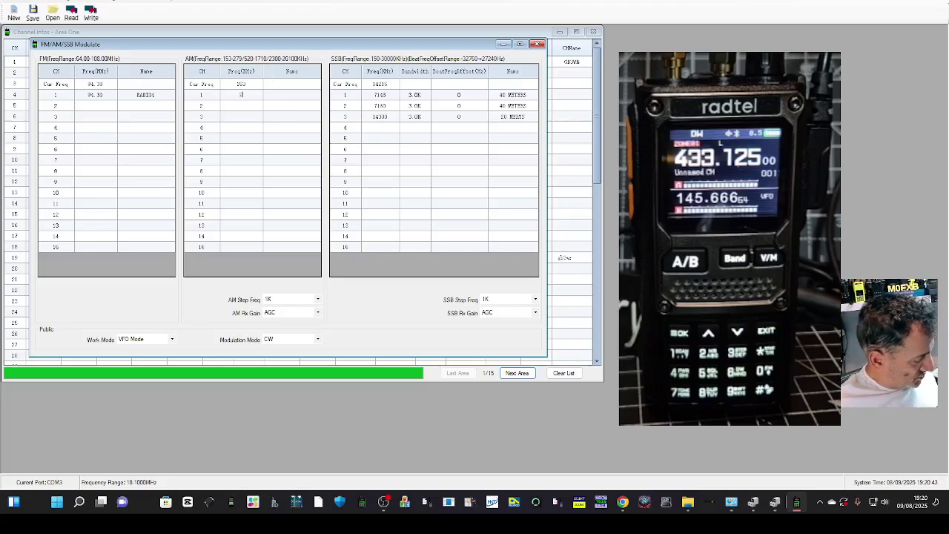
{"action": "type", "text": "8"}
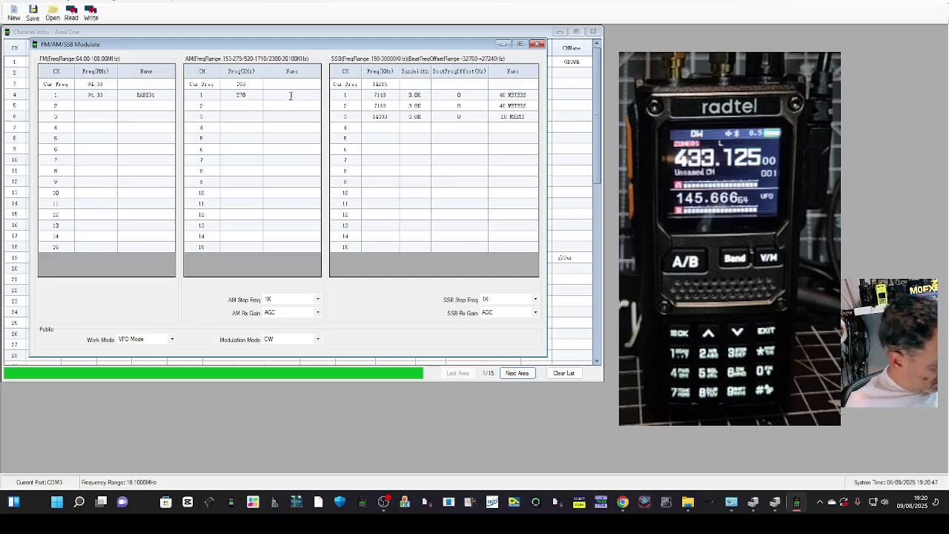
{"action": "left_click", "coordinate": [291, 95]}
{"action": "type", "text": "M"}
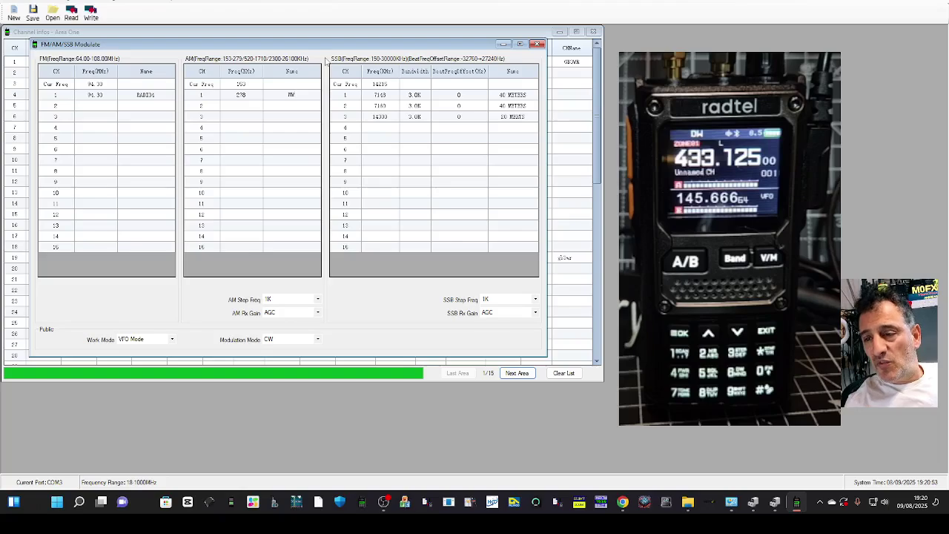
Step: Close the modulation memories and bring up the Frequency Modes window
{"action": "left_click", "coordinate": [538, 44]}
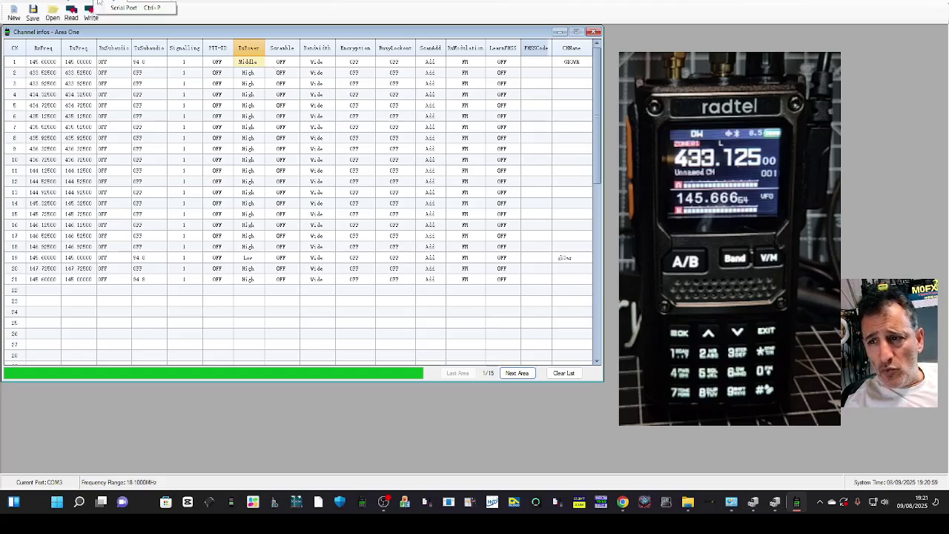
{"action": "left_click", "coordinate": [46, 1]}
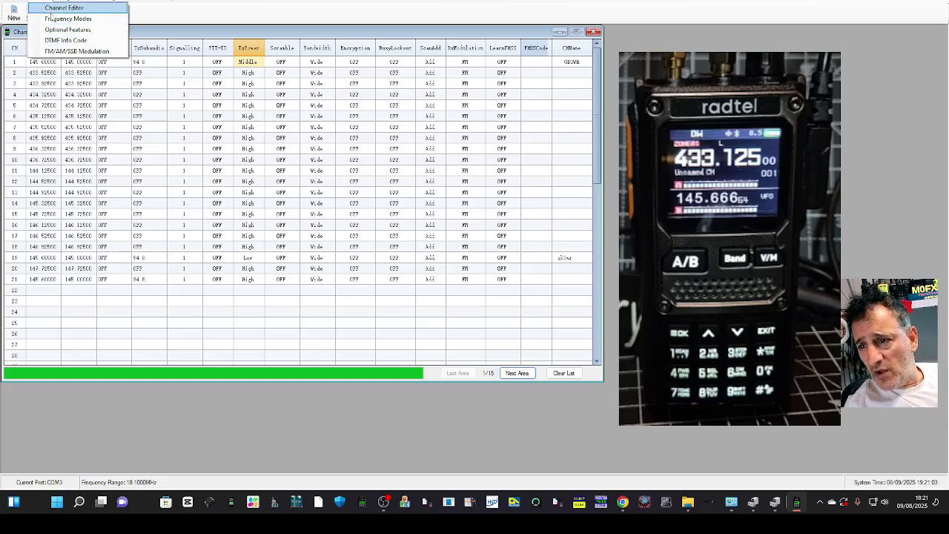
{"action": "left_click", "coordinate": [55, 19]}
{"action": "left_click_drag", "start_coordinate": [96, 32], "coordinate": [210, 73]}
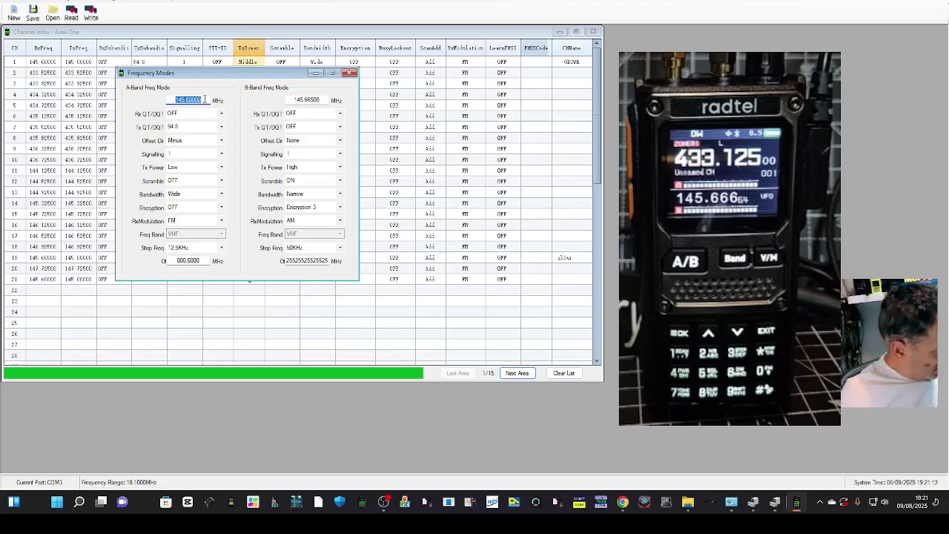
Step: Set A-Band to 434.550 with a 77.0 Tx tone and B-Band to 133.850
{"action": "type", "text": "434"}
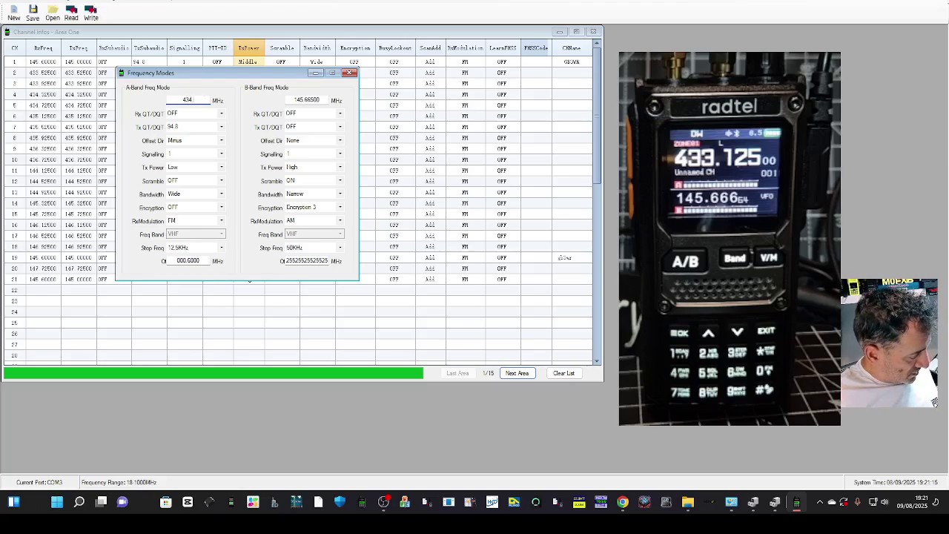
{"action": "type", "text": ".550"}
{"action": "key", "text": "Tab"}
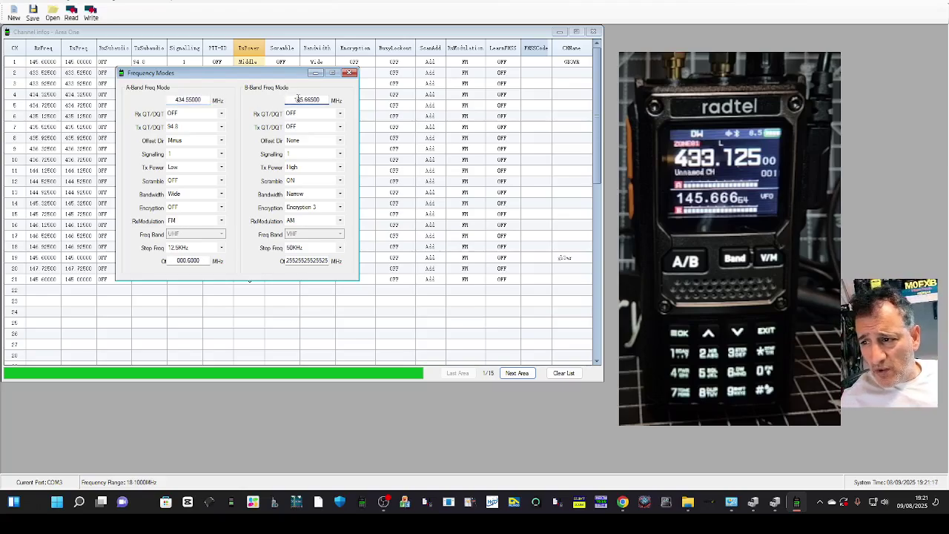
{"action": "type", "text": "133"}
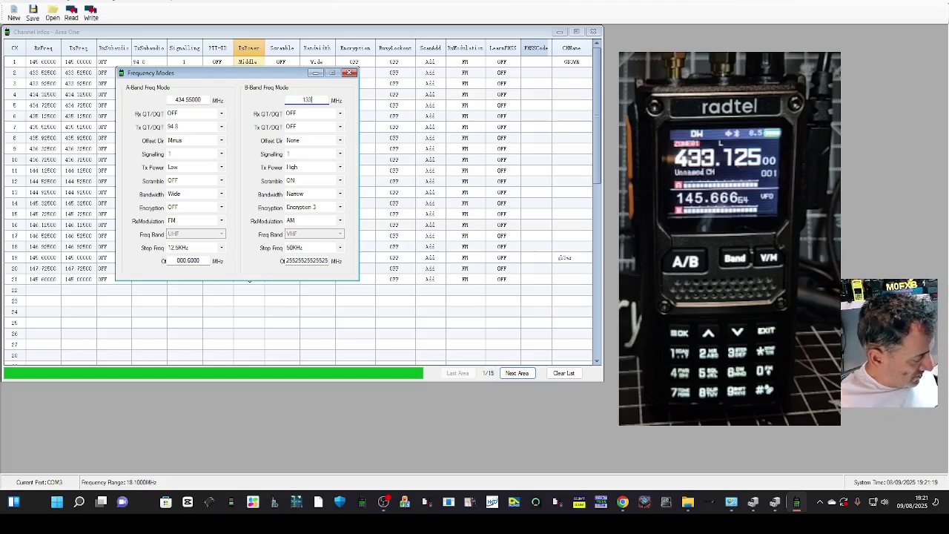
{"action": "type", "text": ".850"}
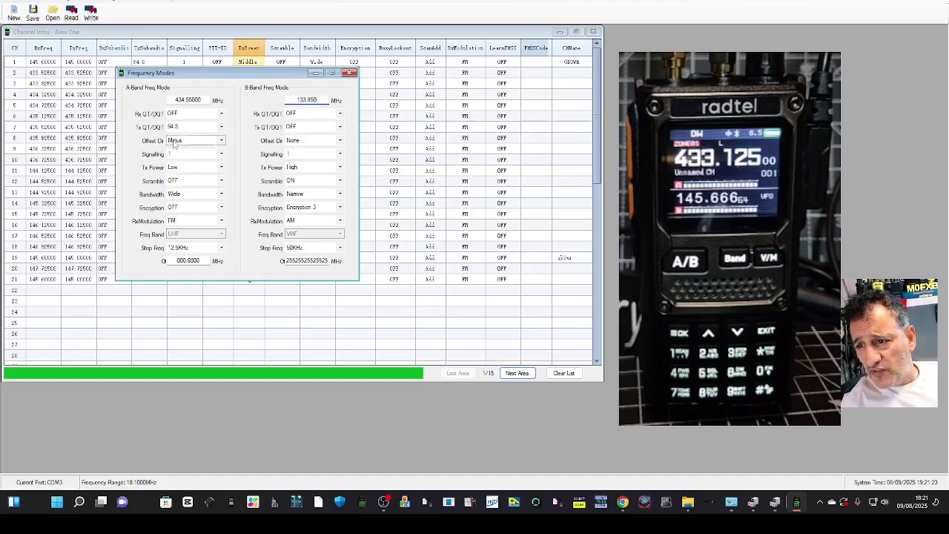
{"action": "left_click", "coordinate": [221, 128]}
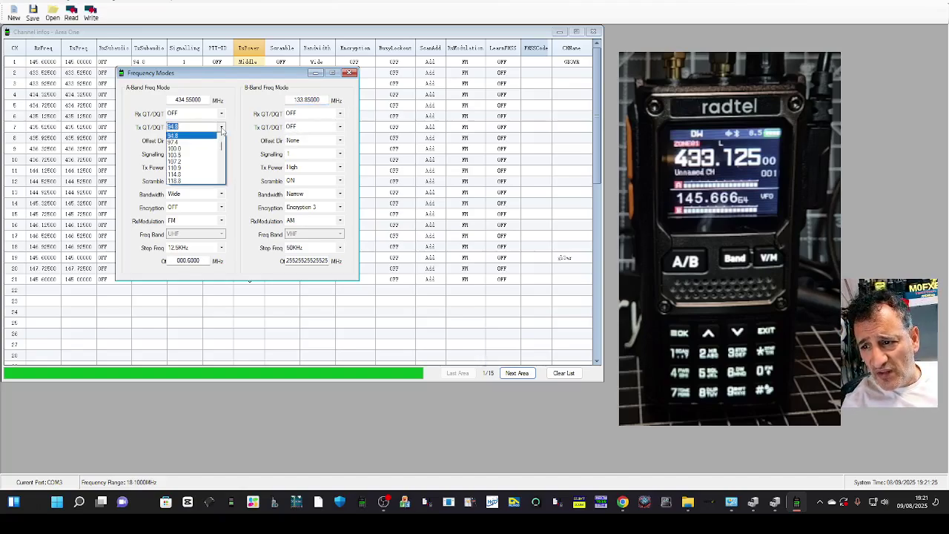
{"action": "left_click_drag", "start_coordinate": [222, 150], "coordinate": [222, 139]}
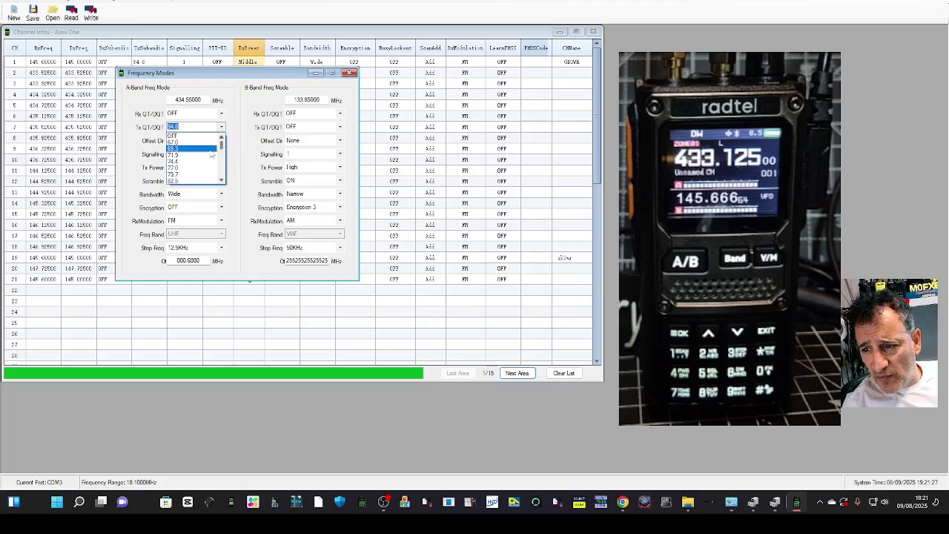
{"action": "left_click", "coordinate": [196, 164]}
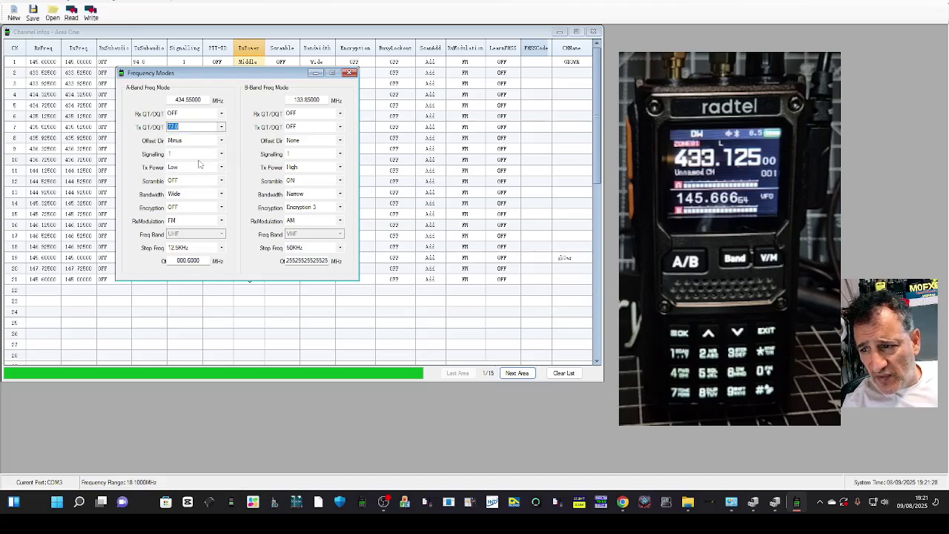
{"action": "left_click", "coordinate": [351, 74]}
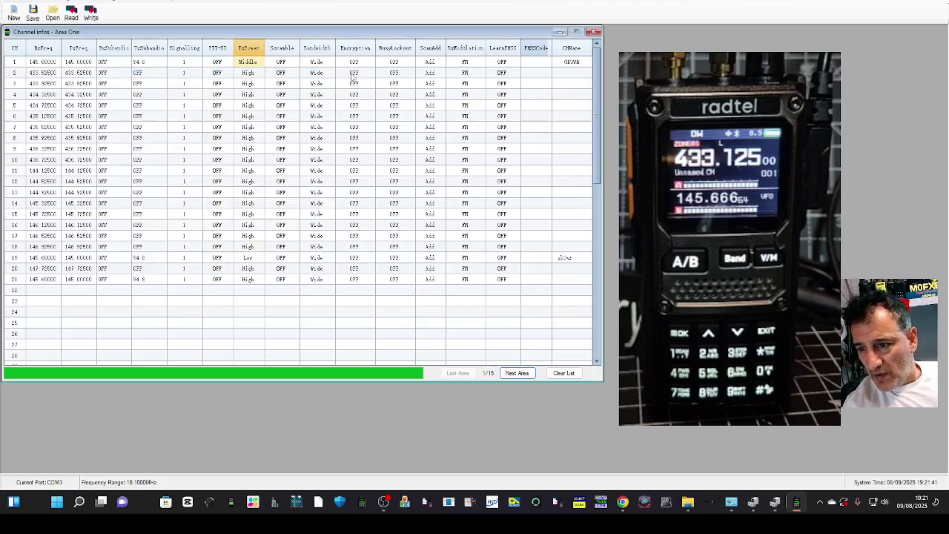
Step: Add channel 22 receiving 133.85 MHz, named AIRBAN
{"action": "left_click", "coordinate": [42, 290]}
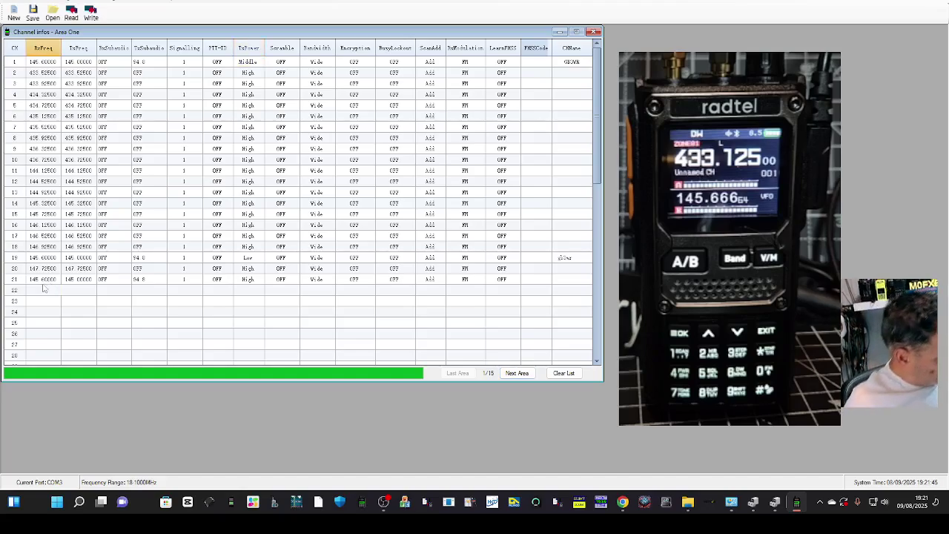
{"action": "type", "text": "433"}
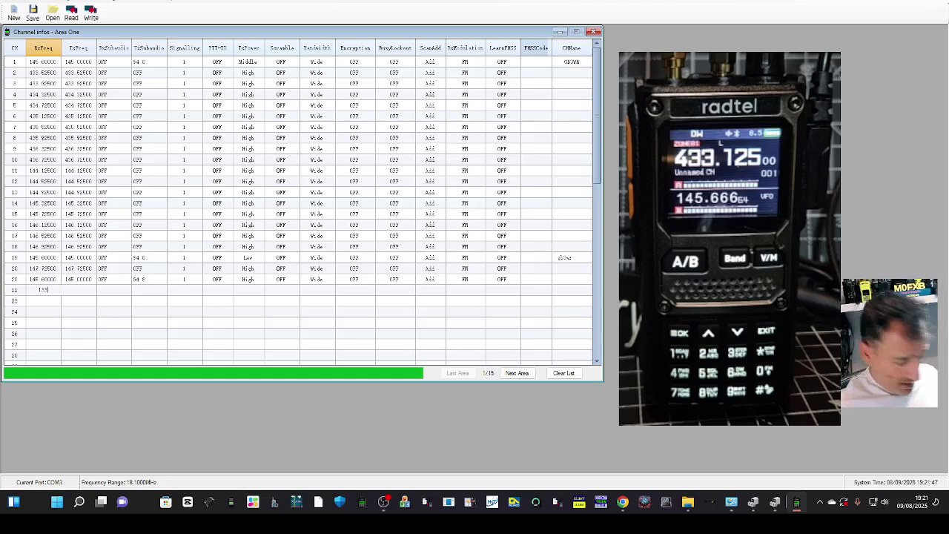
{"action": "type", "text": ".850"}
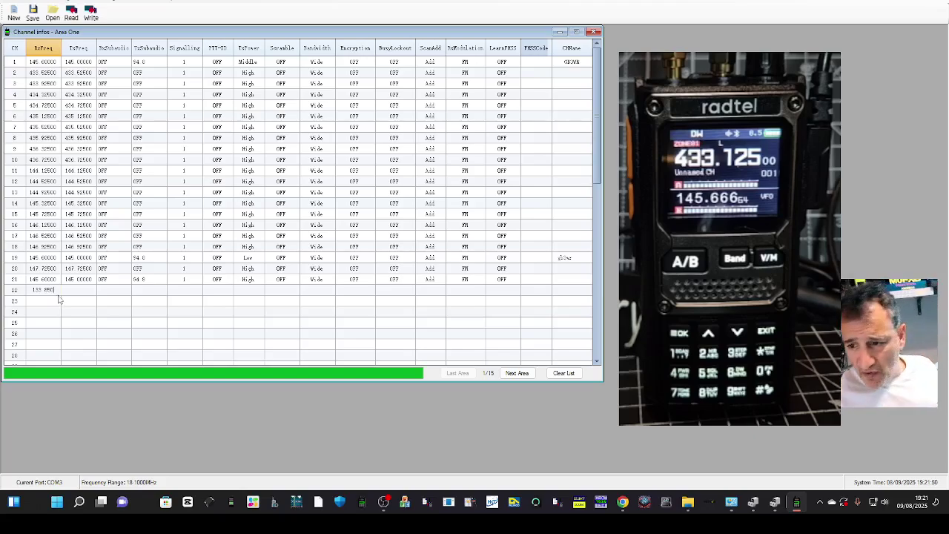
{"action": "key", "text": "Return"}
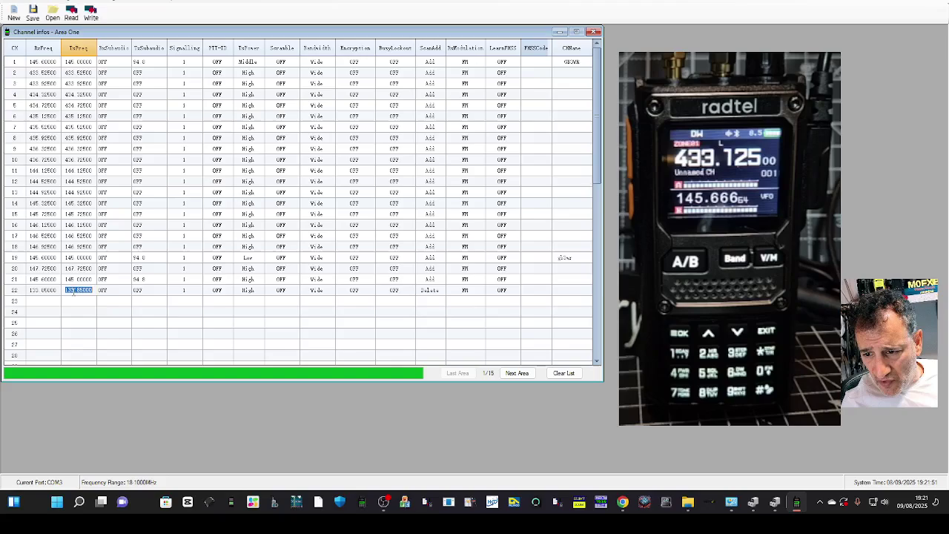
{"action": "left_click", "coordinate": [568, 298]}
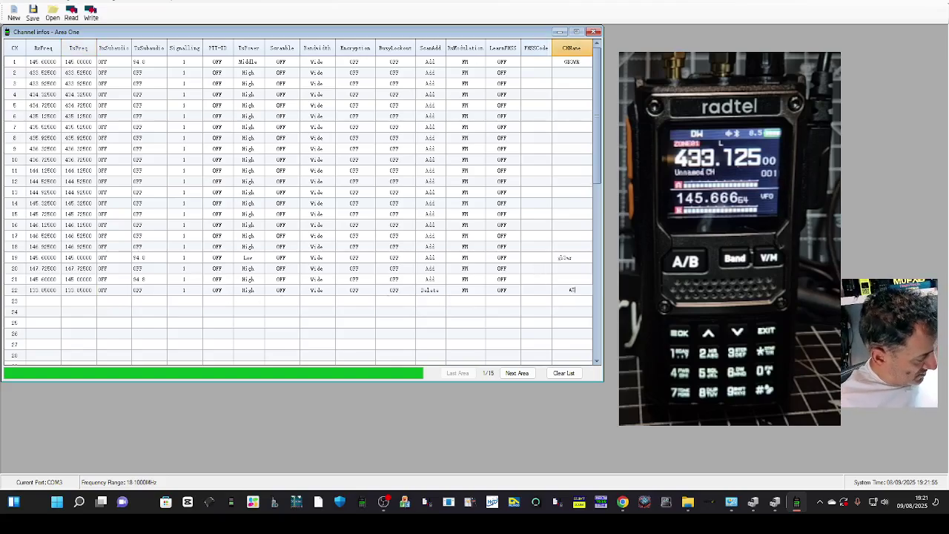
{"action": "type", "text": "AIRBAN"}
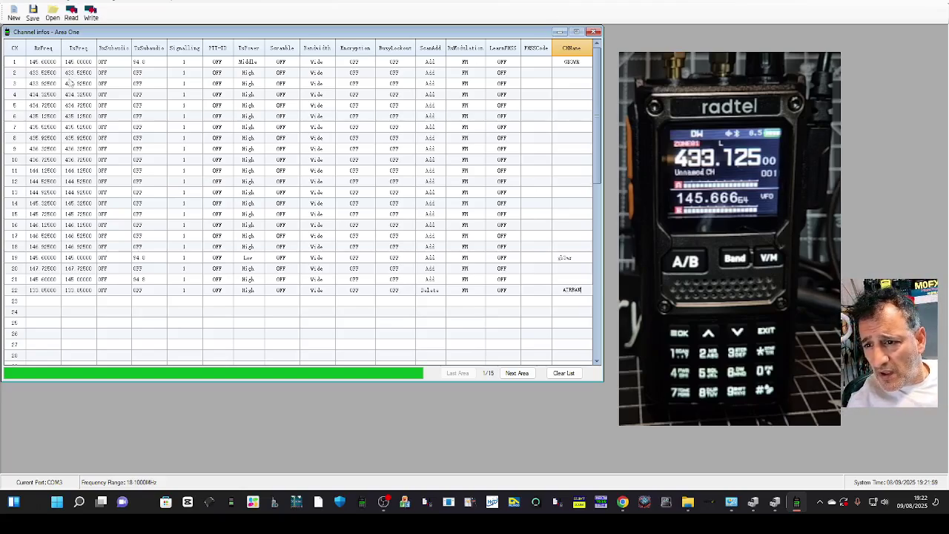
Step: Retune channel 2 to 434.55 with a 77.0 transmit tone and name it HUDDERS
{"action": "left_click", "coordinate": [41, 74]}
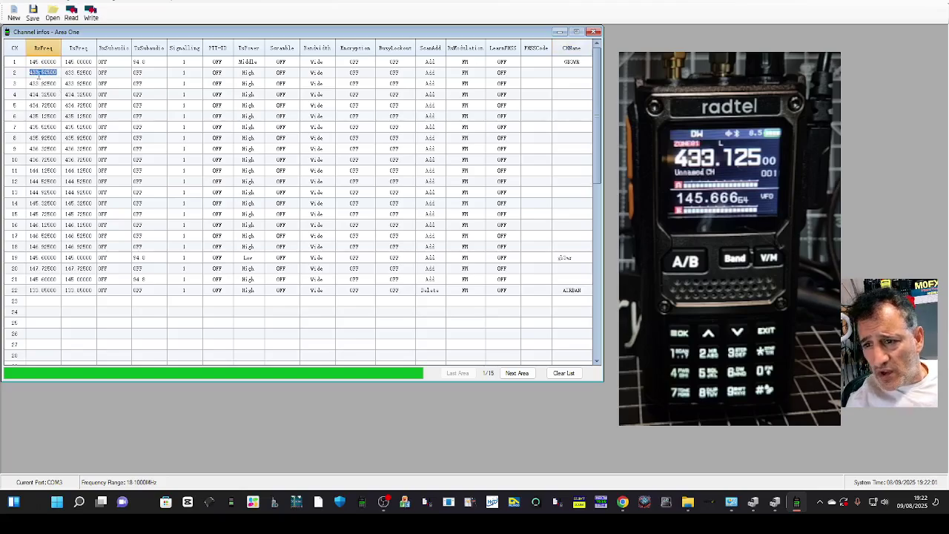
{"action": "type", "text": "434"}
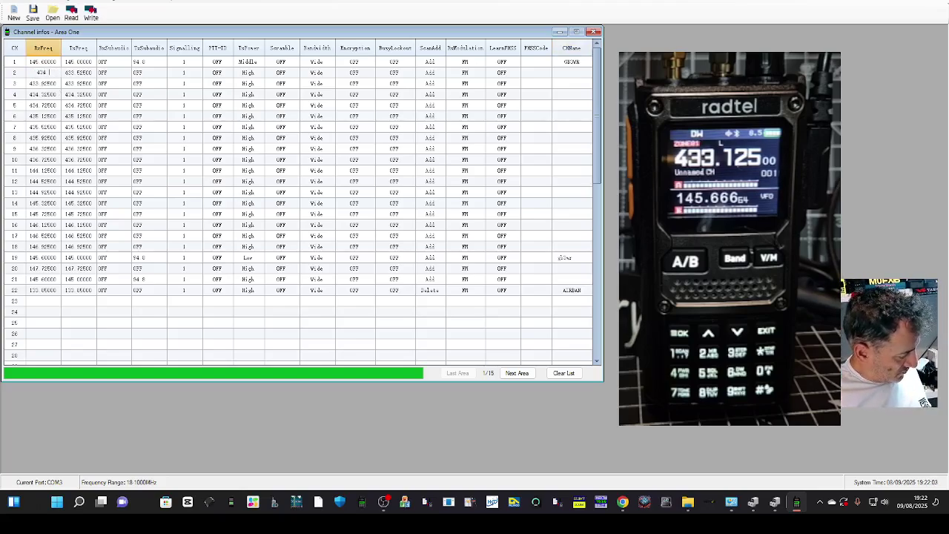
{"action": "type", "text": ".55"}
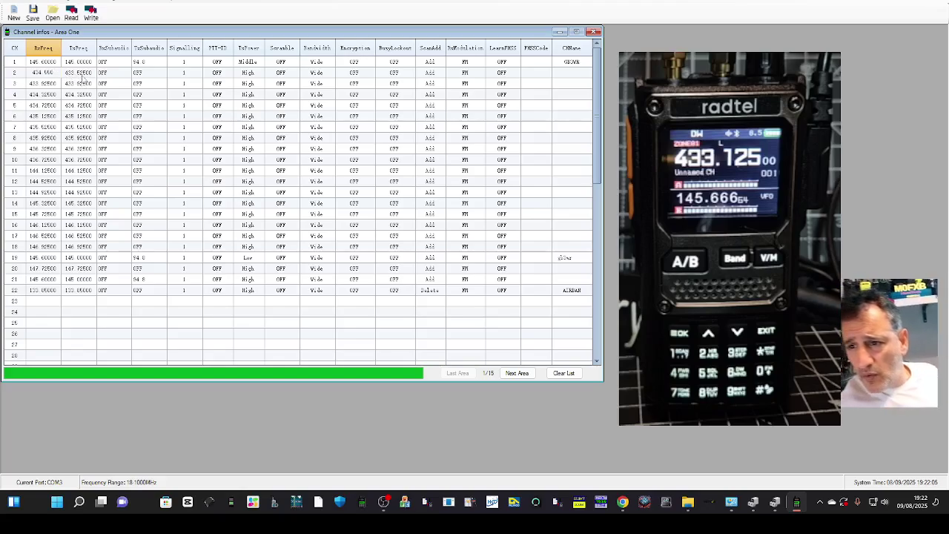
{"action": "left_click", "coordinate": [83, 74]}
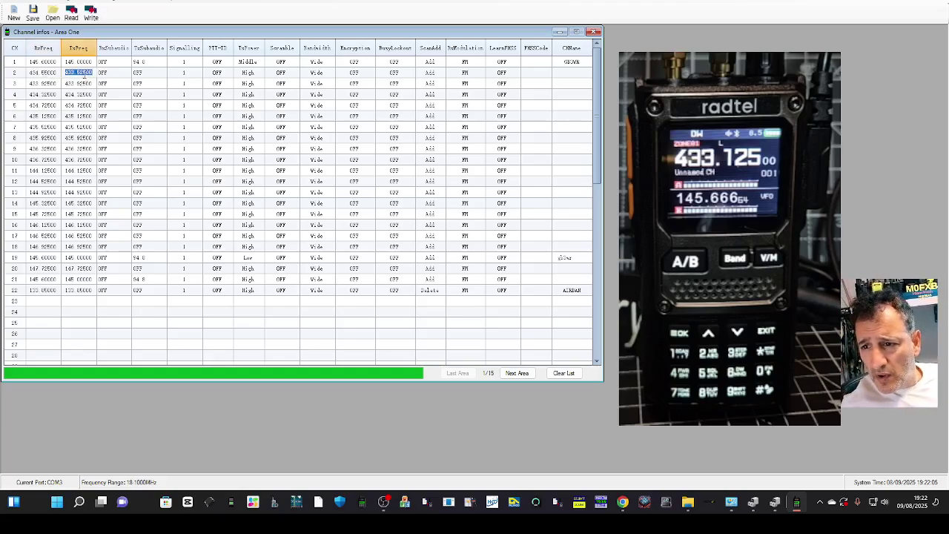
{"action": "left_click", "coordinate": [159, 73]}
{"action": "left_click", "coordinate": [161, 73]}
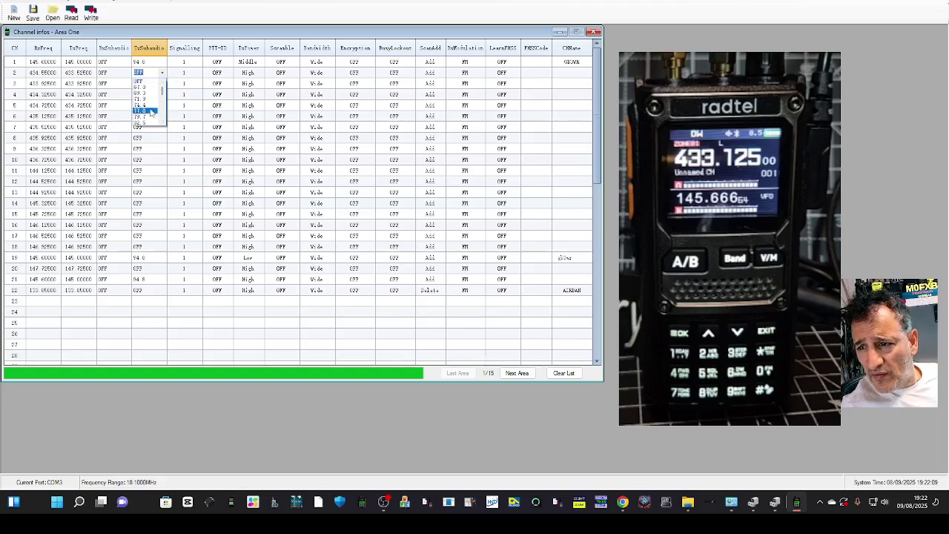
{"action": "left_click", "coordinate": [152, 109]}
{"action": "left_click", "coordinate": [576, 74]}
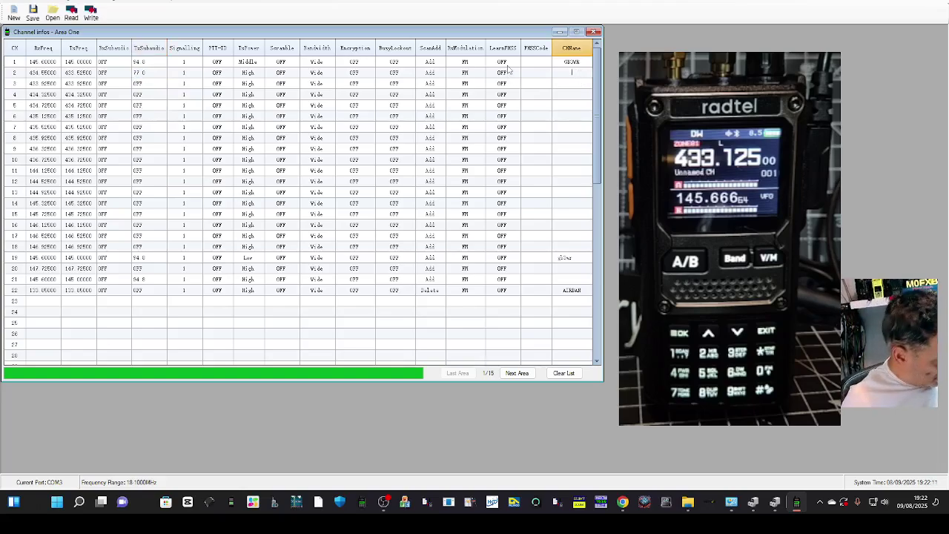
{"action": "type", "text": "HUDDERS"}
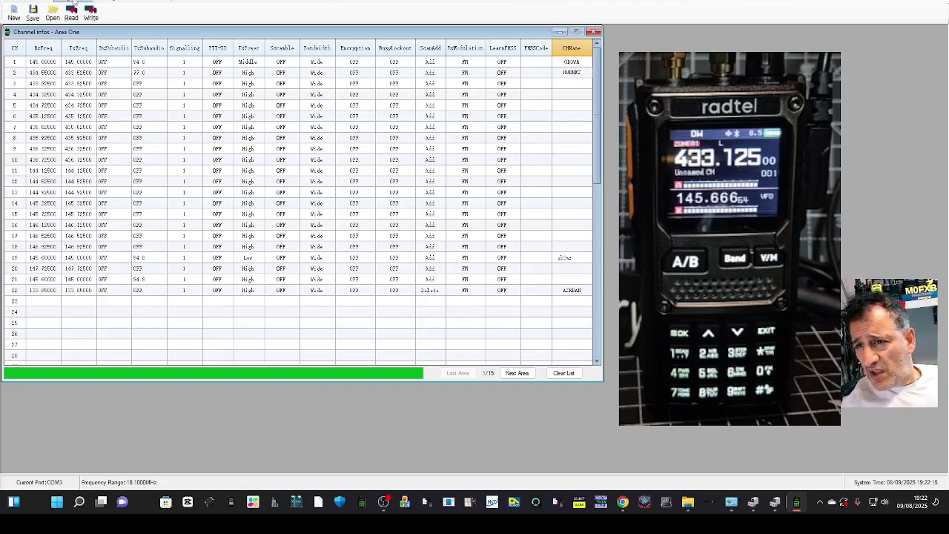
Step: Start writing the channel list to the radio via Write Data; it stalls at 61%
{"action": "left_click", "coordinate": [90, 12]}
{"action": "left_click", "coordinate": [95, 21]}
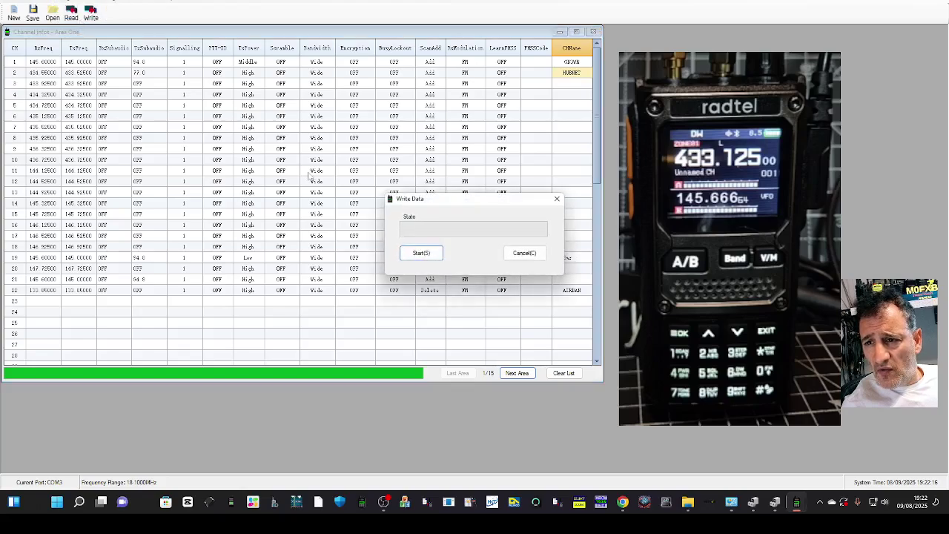
{"action": "left_click", "coordinate": [419, 253]}
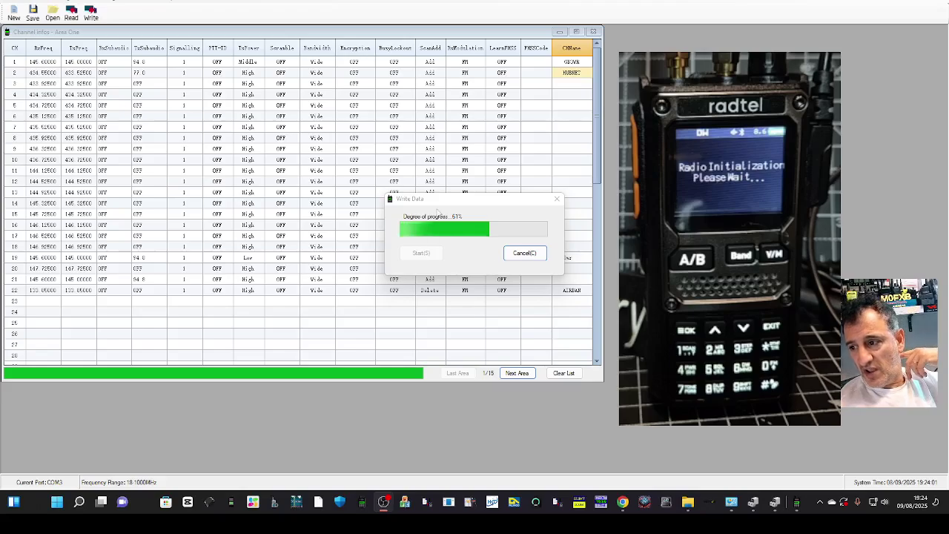
Step: Cancel the stalled write, dismiss the failure message and close the Write Data dialog
{"action": "left_click", "coordinate": [524, 254]}
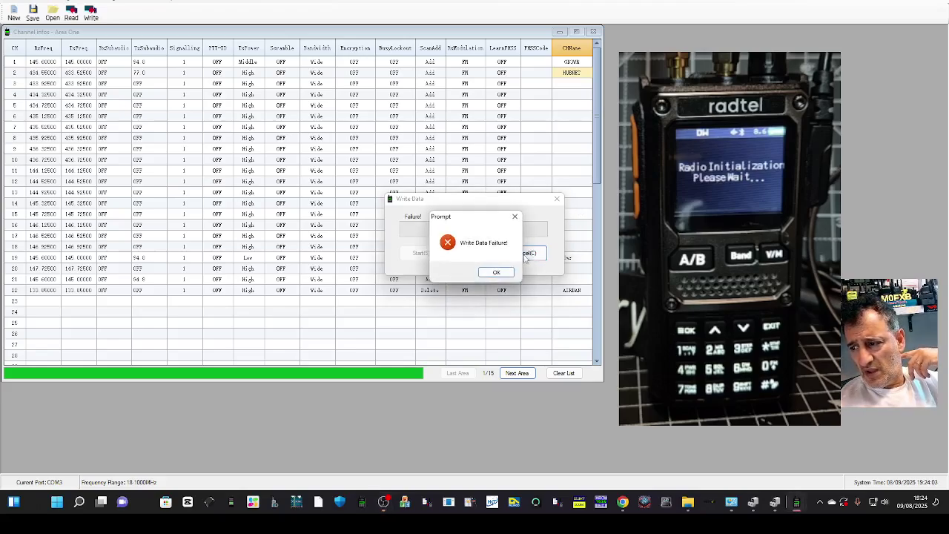
{"action": "left_click", "coordinate": [495, 273]}
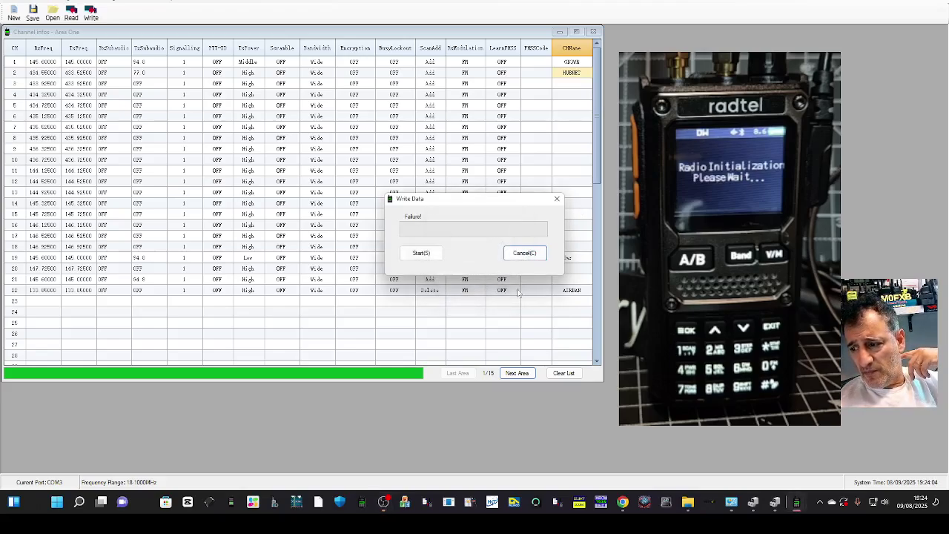
{"action": "left_click", "coordinate": [557, 200]}
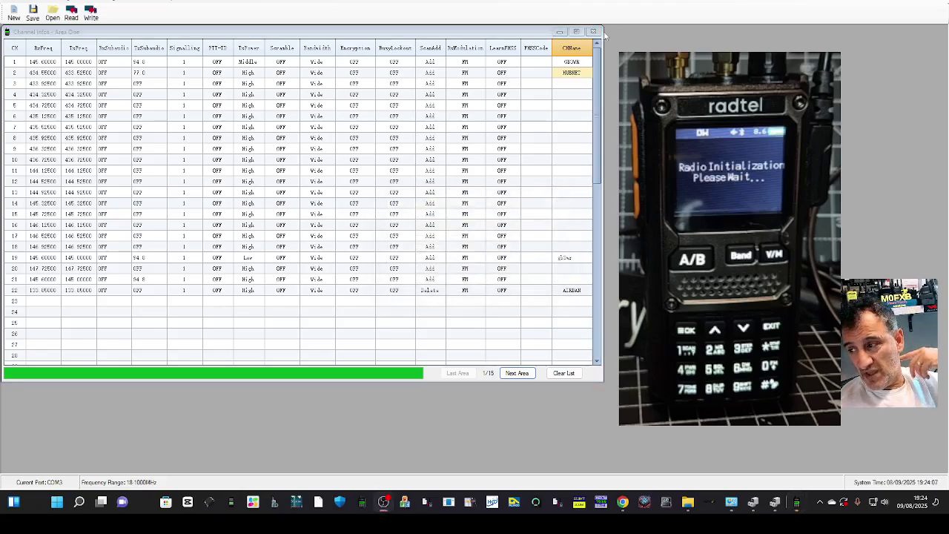